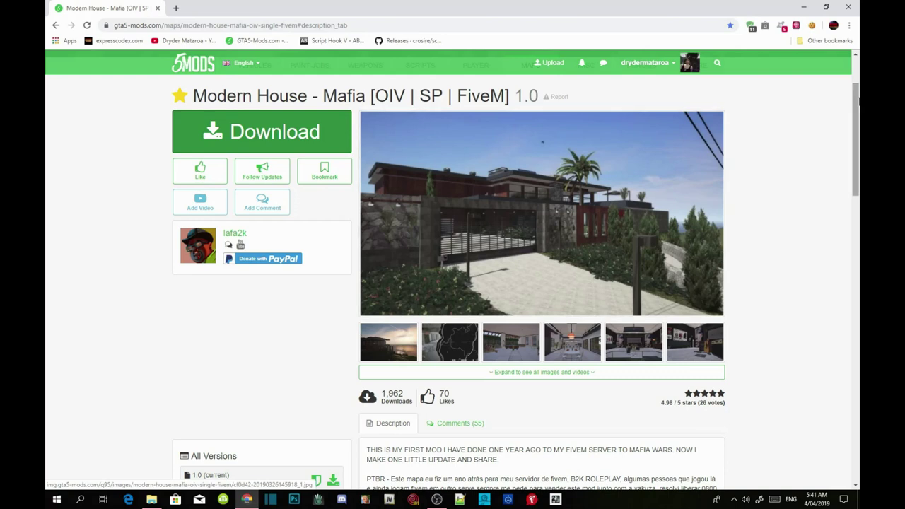
Step: Minimize the Chrome window showing the Modern House - Mafia mod page
{"action": "left_click", "coordinate": [804, 7]}
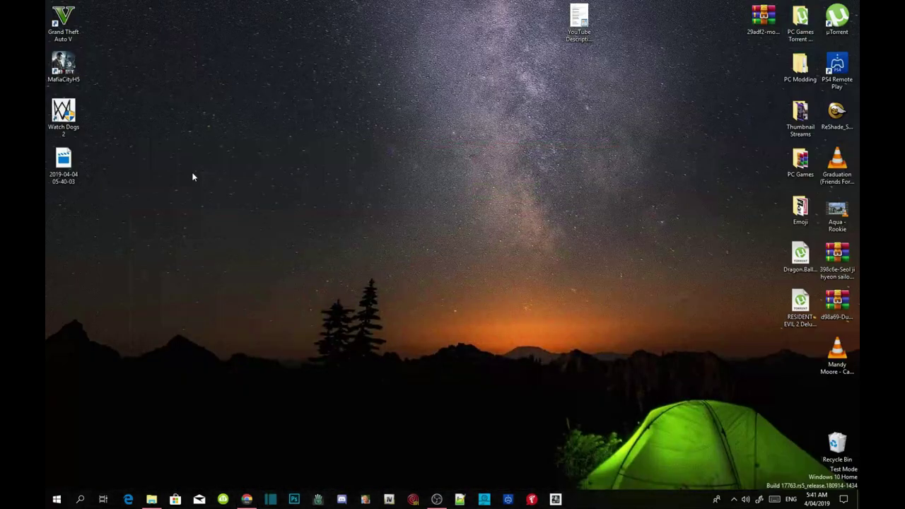
Step: Open the Grand Theft Auto V folder on D: from the desktop shortcut and browse its files
{"action": "right_click", "coordinate": [65, 26]}
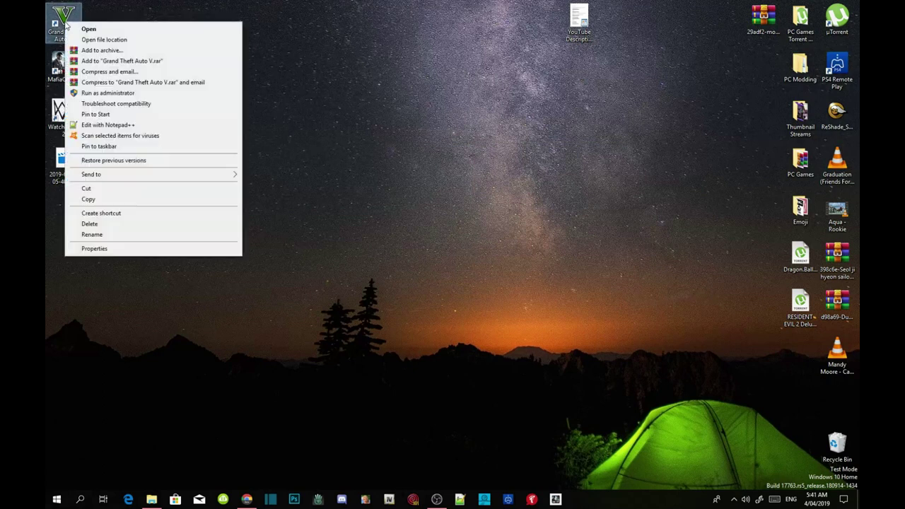
{"action": "left_click", "coordinate": [99, 40]}
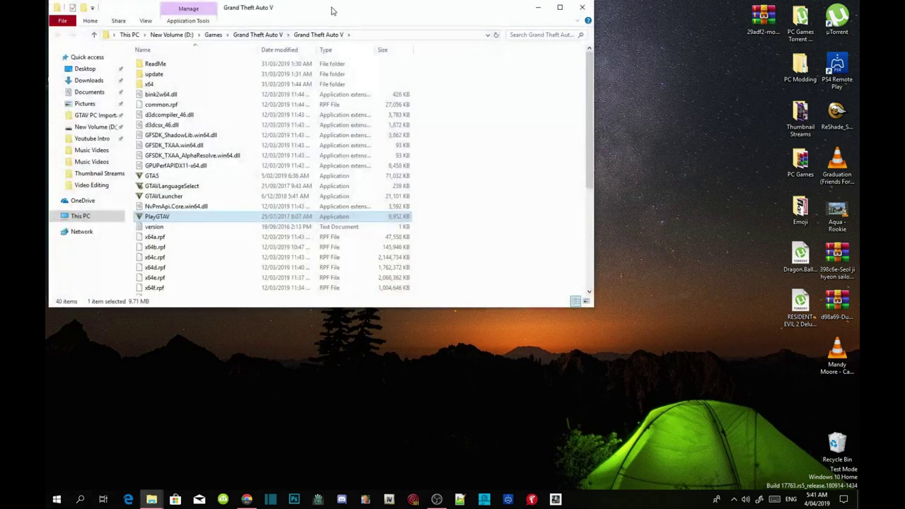
{"action": "left_click", "coordinate": [536, 170]}
{"action": "scroll", "coordinate": [517, 145], "scroll_direction": "down", "scroll_amount": 6}
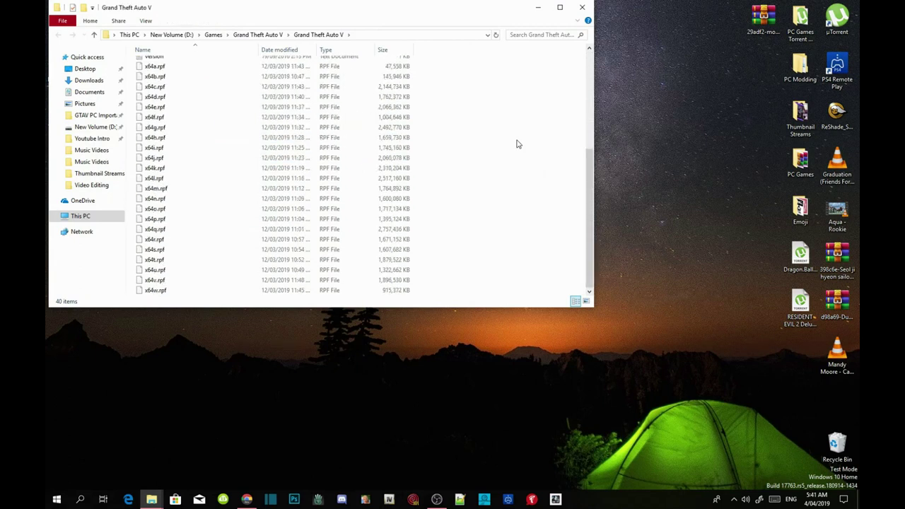
{"action": "scroll", "coordinate": [517, 144], "scroll_direction": "up", "scroll_amount": 6}
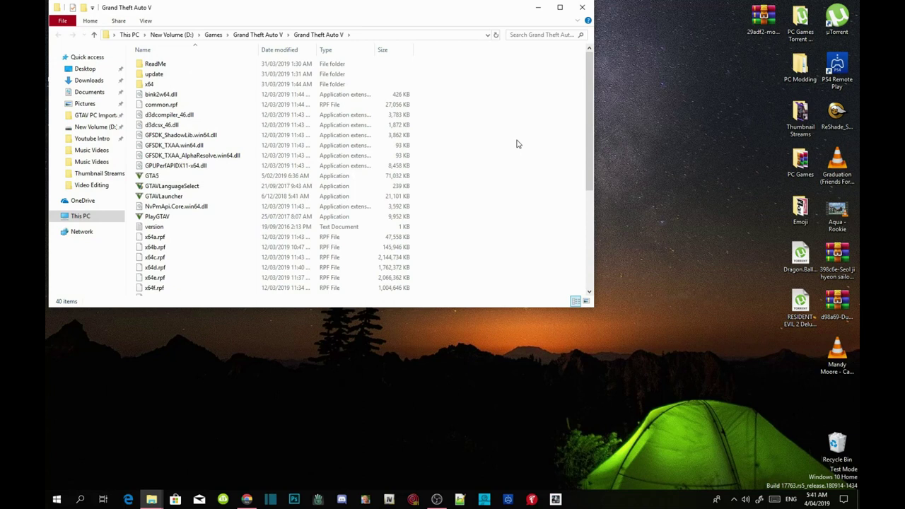
{"action": "scroll", "coordinate": [517, 145], "scroll_direction": "down", "scroll_amount": 3}
{"action": "scroll", "coordinate": [517, 144], "scroll_direction": "up", "scroll_amount": 3}
Step: Launch OpenIV for GTA V on Windows and open the ASI Manager
{"action": "left_click", "coordinate": [389, 500]}
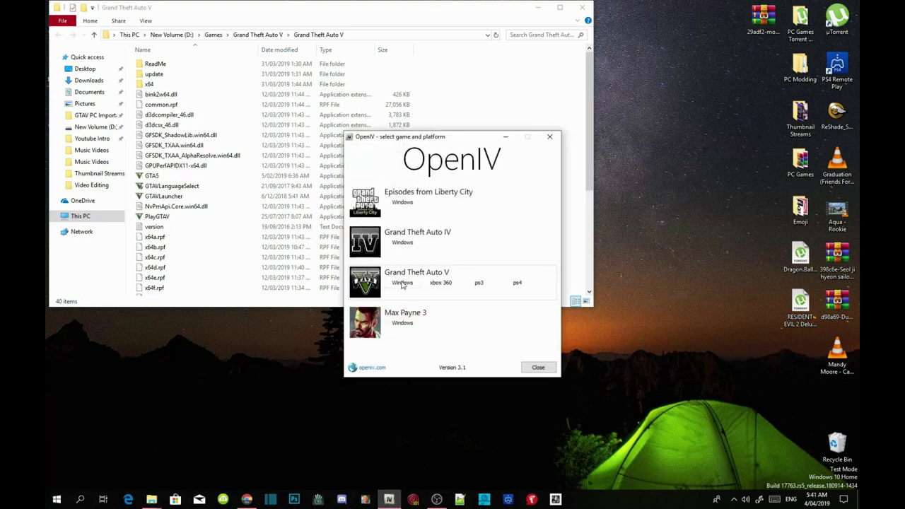
{"action": "left_click", "coordinate": [402, 283]}
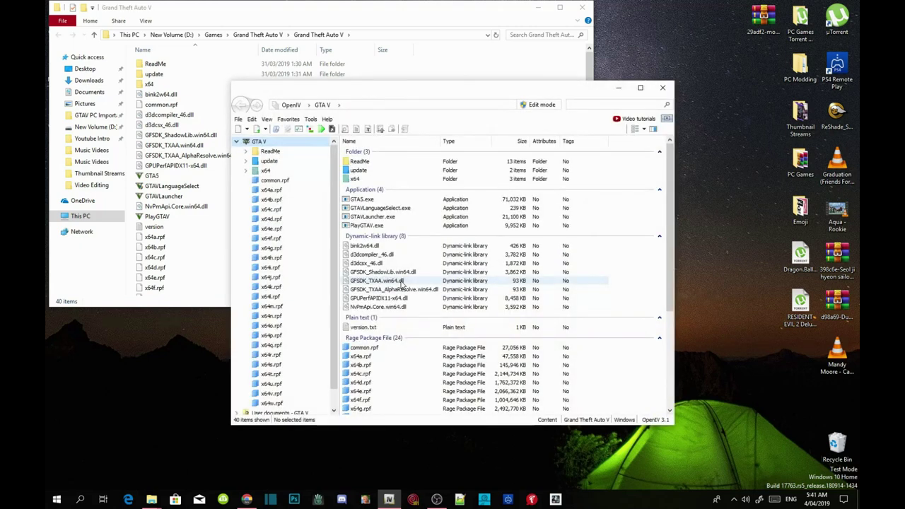
{"action": "left_click", "coordinate": [311, 119]}
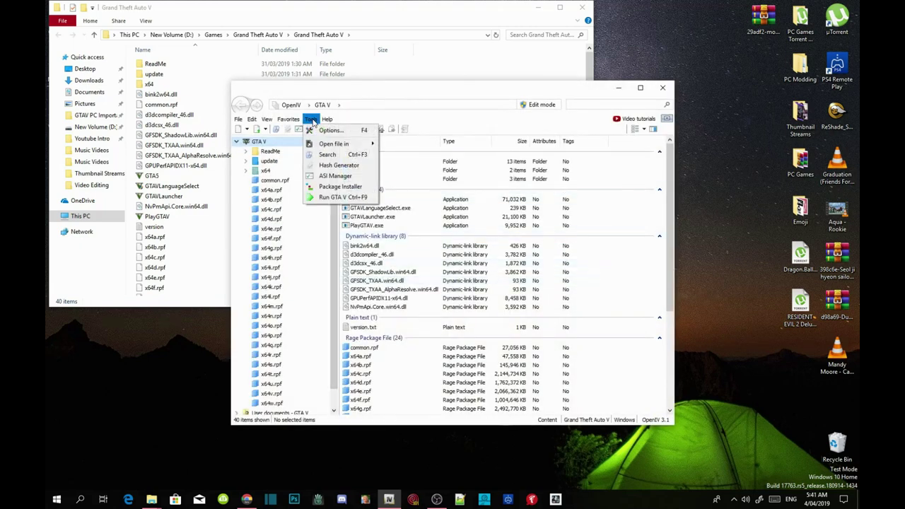
{"action": "left_click", "coordinate": [325, 177]}
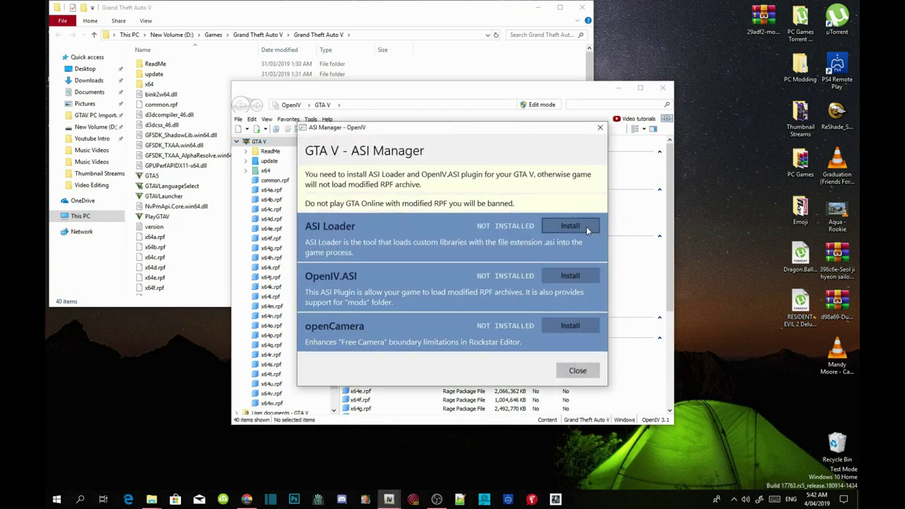
Step: Install ASI Loader, OpenIV.ASI and openCamera, agreeing to create the mods folder
{"action": "left_click", "coordinate": [586, 226]}
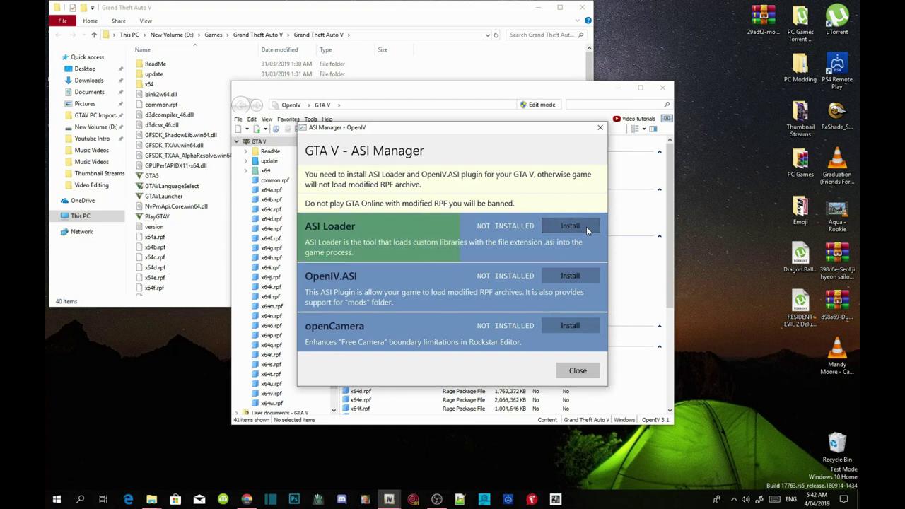
{"action": "left_click", "coordinate": [580, 278]}
{"action": "left_click", "coordinate": [538, 300]}
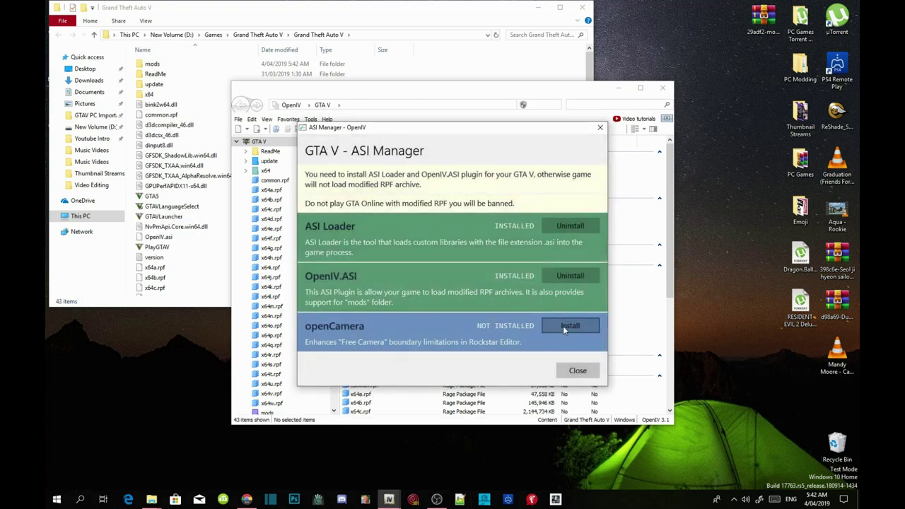
{"action": "left_click", "coordinate": [564, 327]}
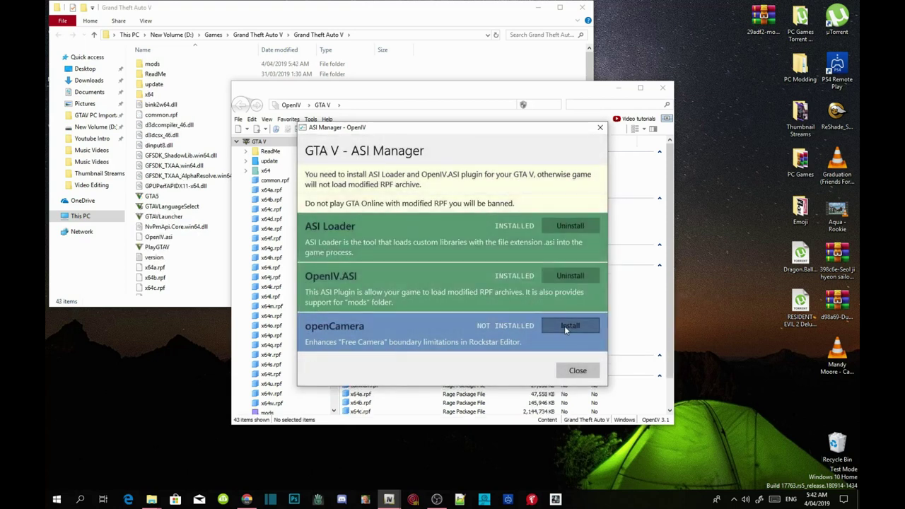
{"action": "left_click", "coordinate": [576, 372]}
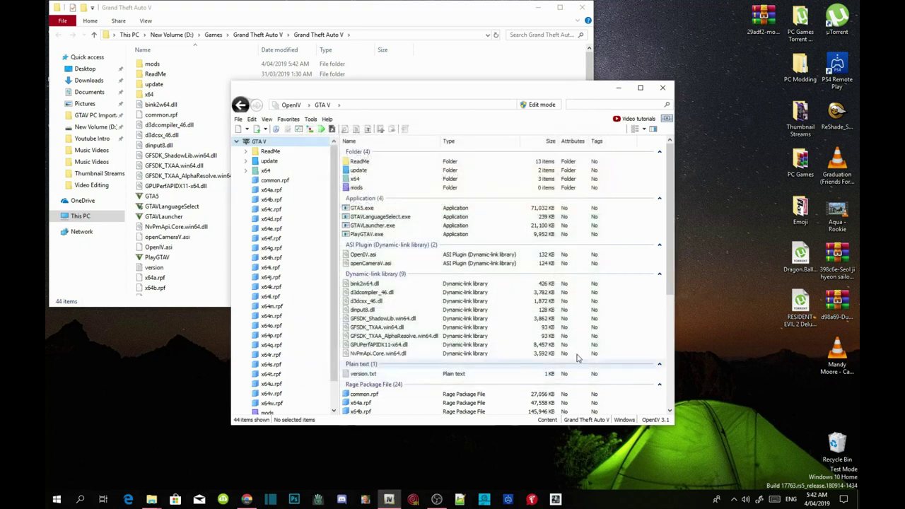
Step: Bring back the PC Script Files window and open the ScriptHookV 1.46 bin folder
{"action": "left_click", "coordinate": [623, 90]}
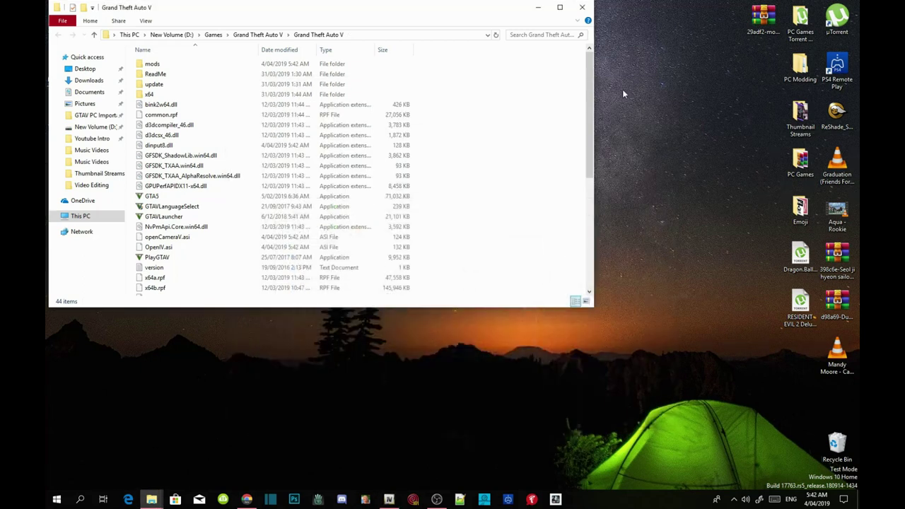
{"action": "scroll", "coordinate": [464, 172], "scroll_direction": "down", "scroll_amount": 7}
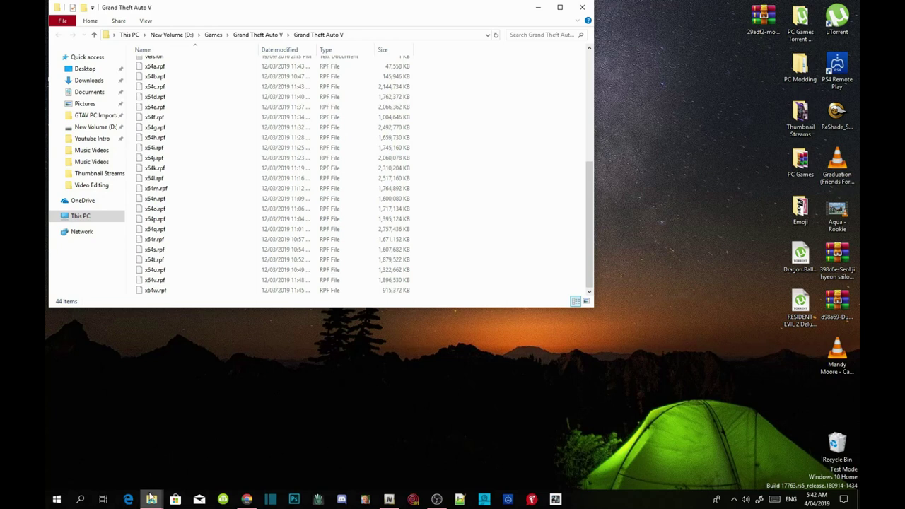
{"action": "mouse_move", "coordinate": [152, 499]}
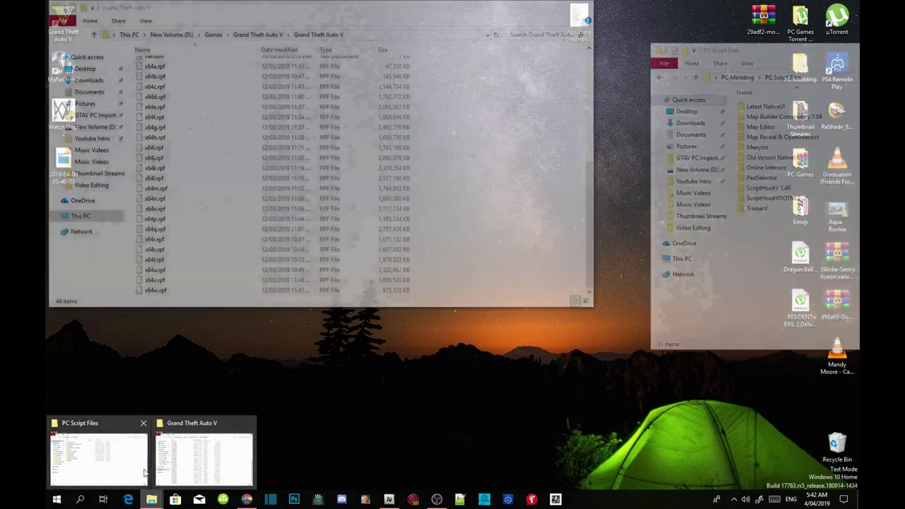
{"action": "left_click", "coordinate": [111, 463]}
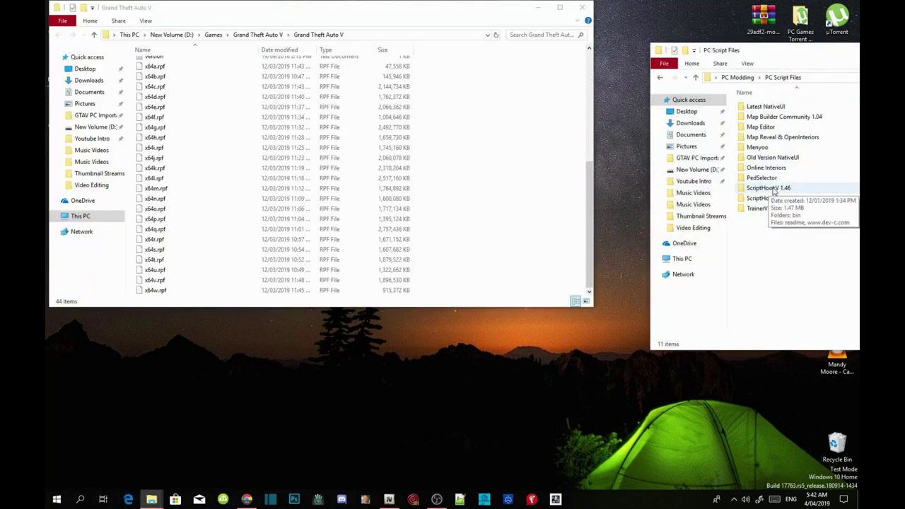
{"action": "double_click", "coordinate": [774, 188]}
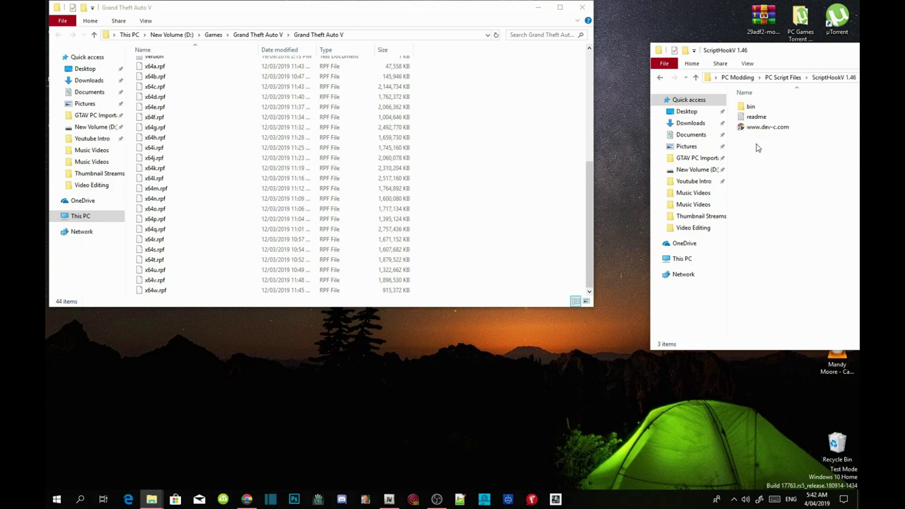
{"action": "double_click", "coordinate": [754, 108]}
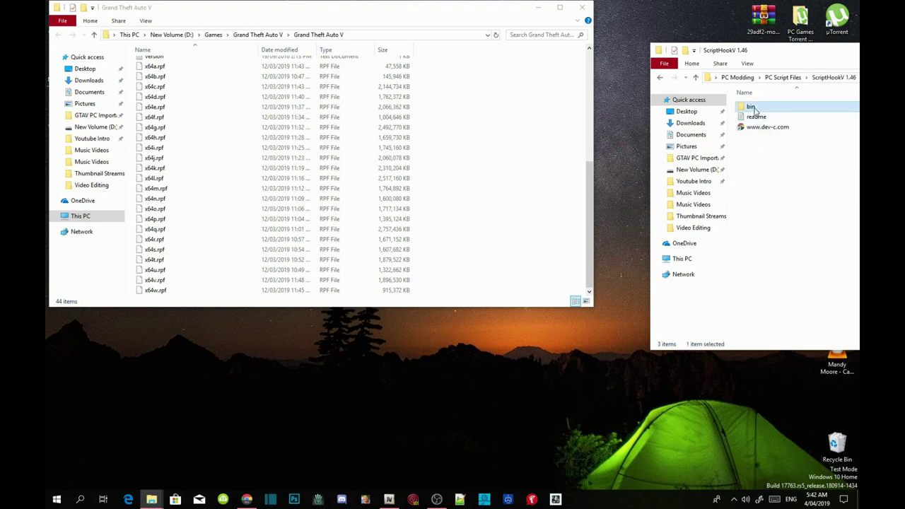
Step: Copy dinput8.dll and ScriptHookV.dll into the Grand Theft Auto V folder, replacing dinput8.dll
{"action": "left_click", "coordinate": [755, 108]}
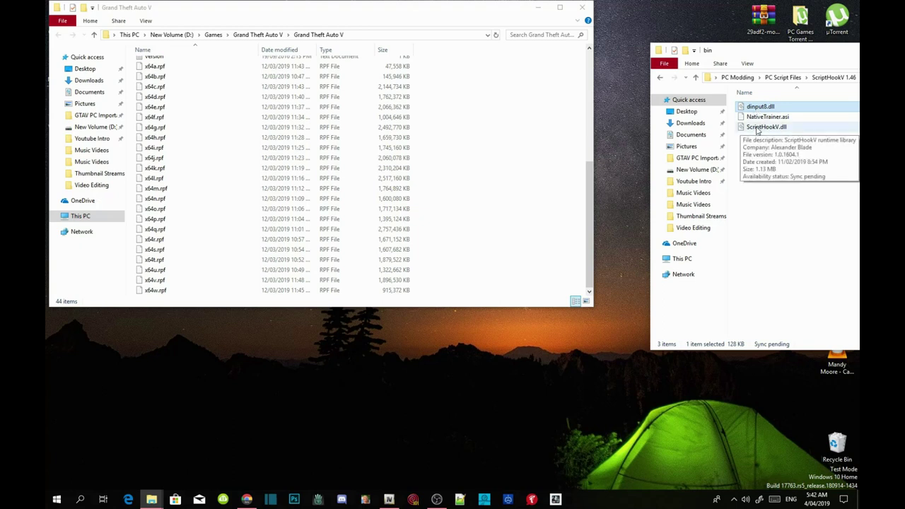
{"action": "left_click", "coordinate": [758, 129], "text": "ctrl"}
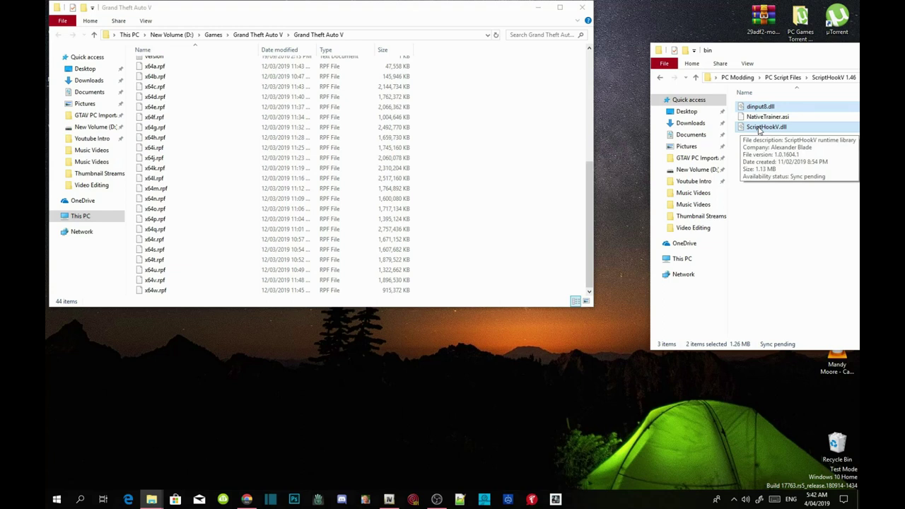
{"action": "left_click_drag", "start_coordinate": [759, 132], "coordinate": [514, 219]}
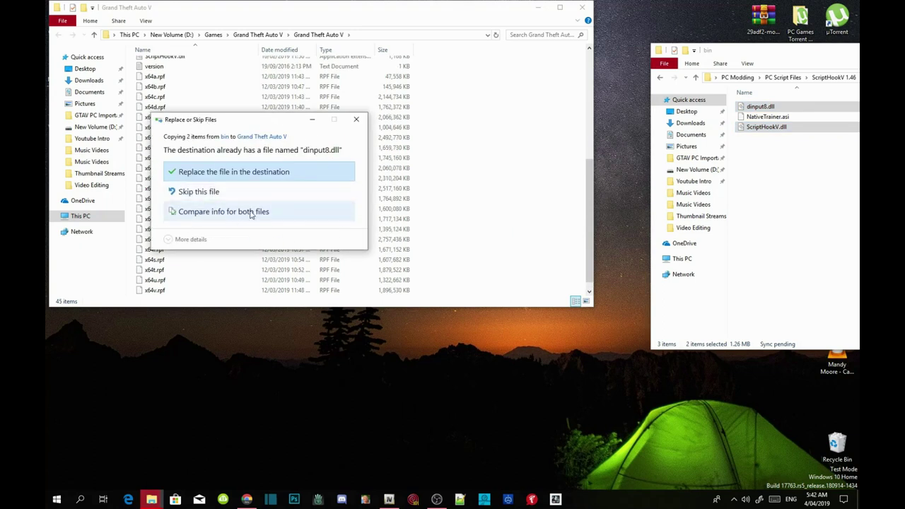
{"action": "left_click", "coordinate": [261, 173]}
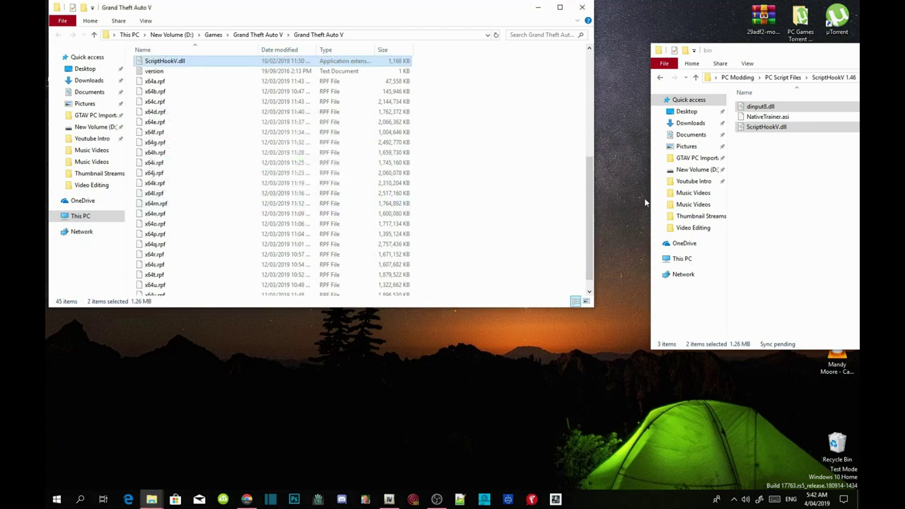
{"action": "left_click", "coordinate": [660, 78]}
{"action": "left_click", "coordinate": [659, 78]}
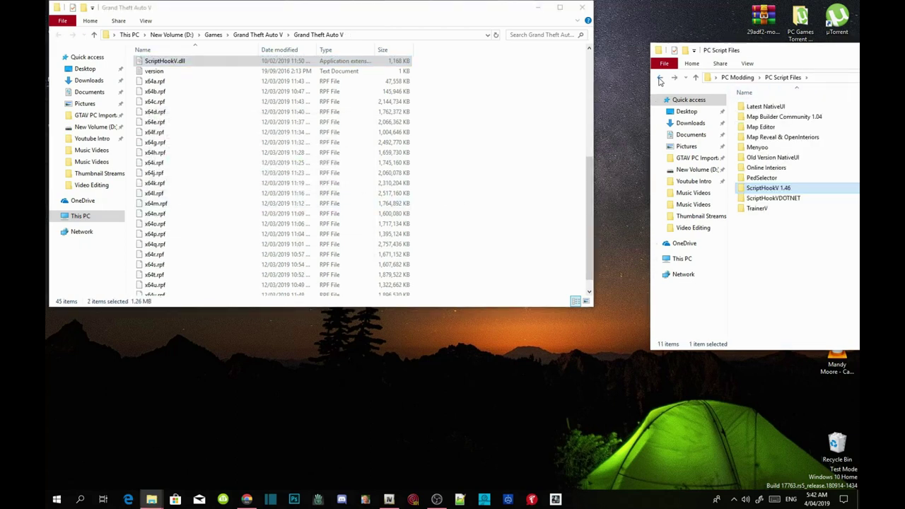
Step: Copy ScriptHookVDotNet.asi, ScriptHookVDotNet2.dll and ScriptHookVDotNet2 into the game folder
{"action": "double_click", "coordinate": [785, 201]}
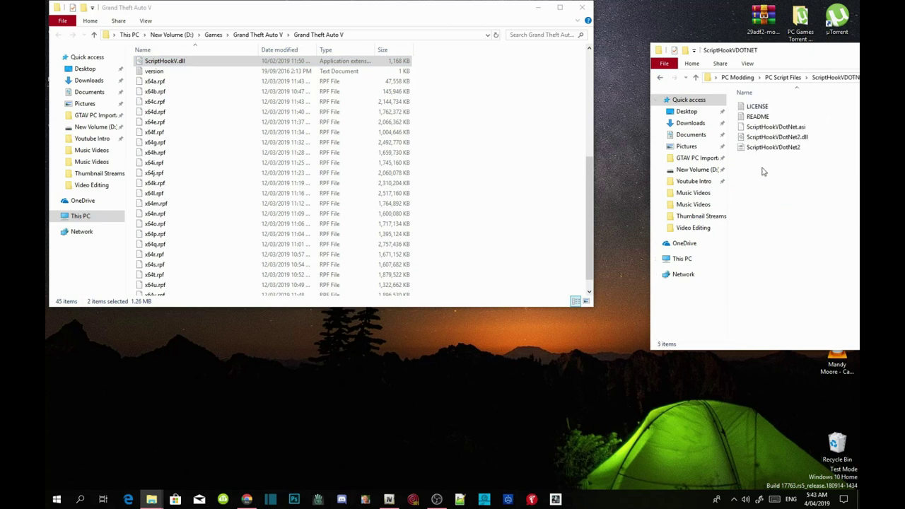
{"action": "left_click", "coordinate": [772, 131]}
{"action": "left_click", "coordinate": [773, 138], "text": "ctrl"}
{"action": "left_click", "coordinate": [774, 147], "text": "ctrl"}
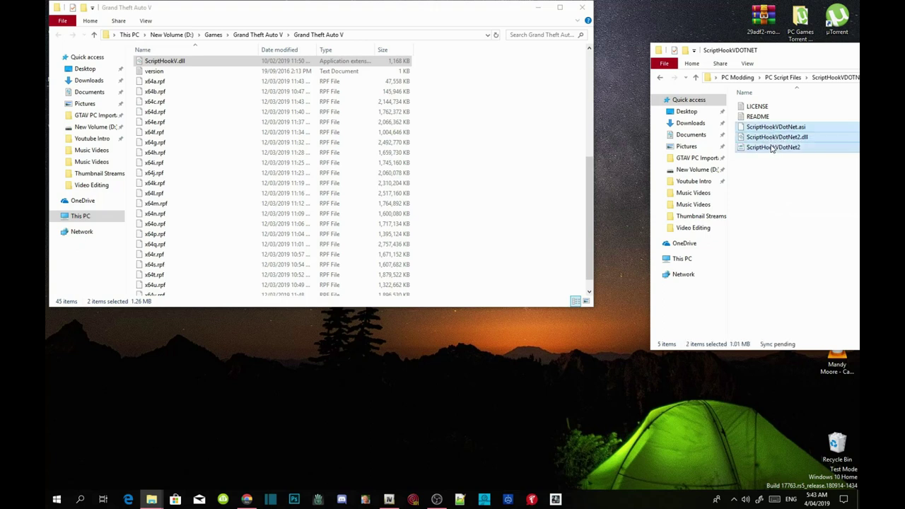
{"action": "left_click_drag", "start_coordinate": [776, 141], "coordinate": [519, 185]}
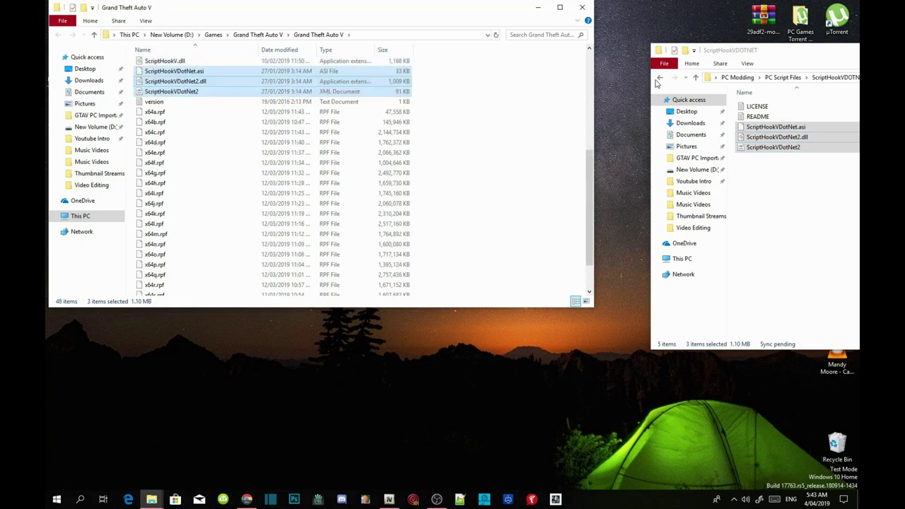
Step: Copy TrainerV.asi and trainerv from the TrainerV folder into the game folder
{"action": "left_click", "coordinate": [659, 77]}
{"action": "left_click", "coordinate": [771, 273]}
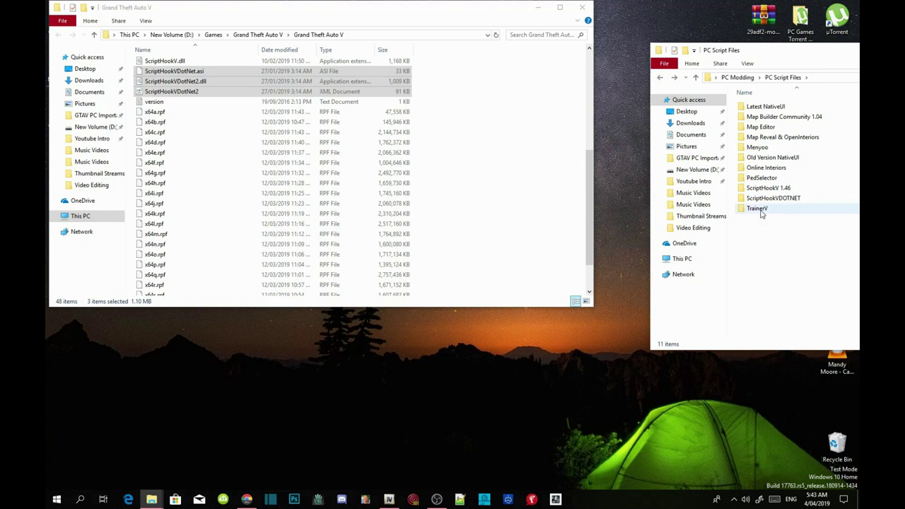
{"action": "double_click", "coordinate": [757, 208]}
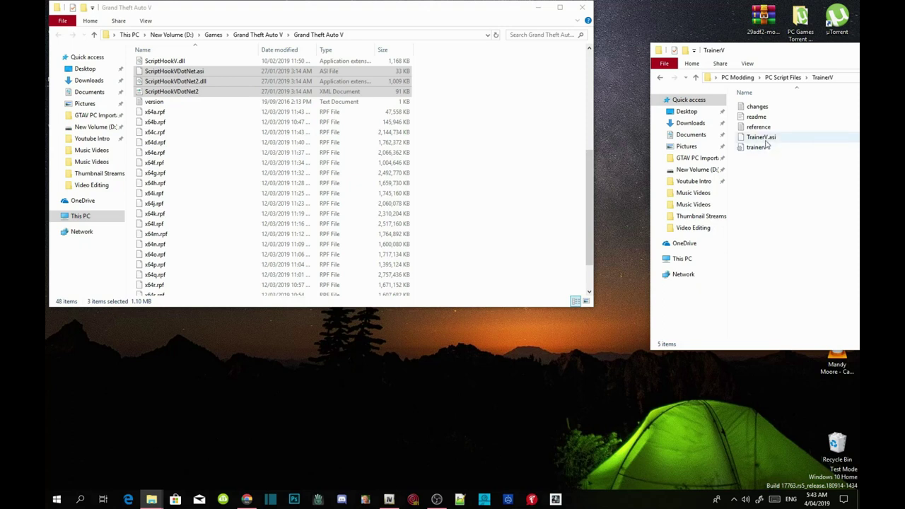
{"action": "left_click", "coordinate": [767, 139]}
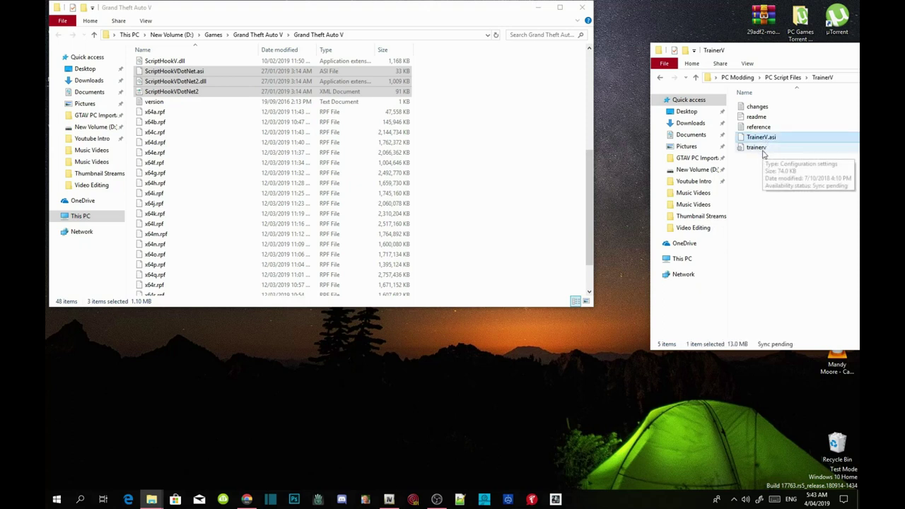
{"action": "left_click", "coordinate": [763, 151], "text": "ctrl"}
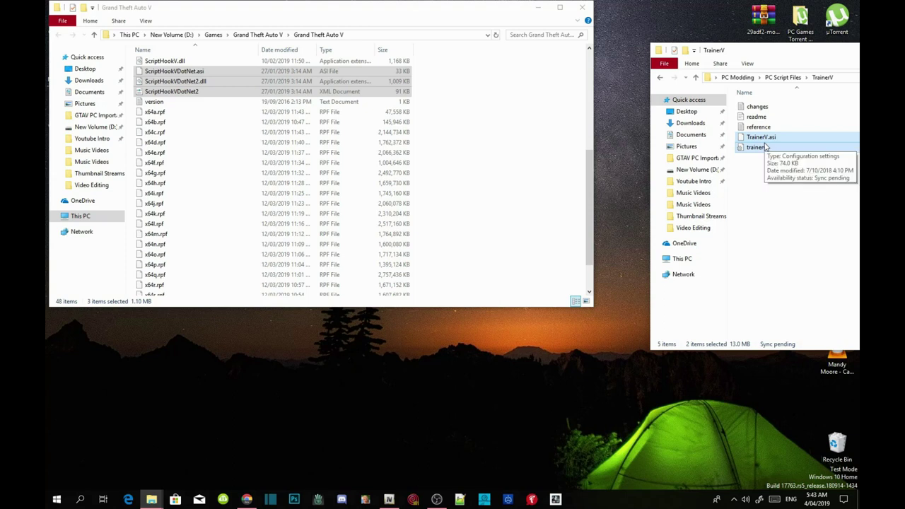
{"action": "left_click_drag", "start_coordinate": [765, 147], "coordinate": [488, 228]}
Step: Copy Menyoo.asi and the menyooStuff folder from Menyoo into the Grand Theft Auto V folder
{"action": "left_click", "coordinate": [661, 78]}
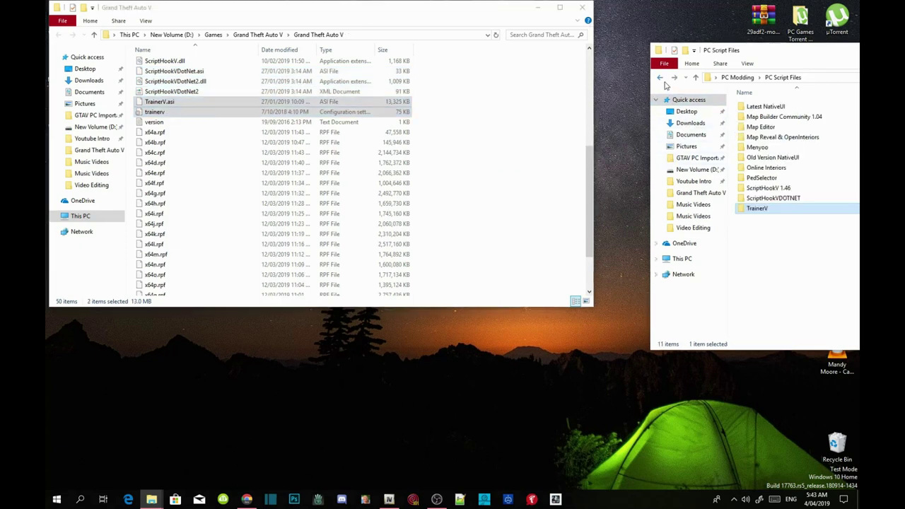
{"action": "double_click", "coordinate": [758, 148]}
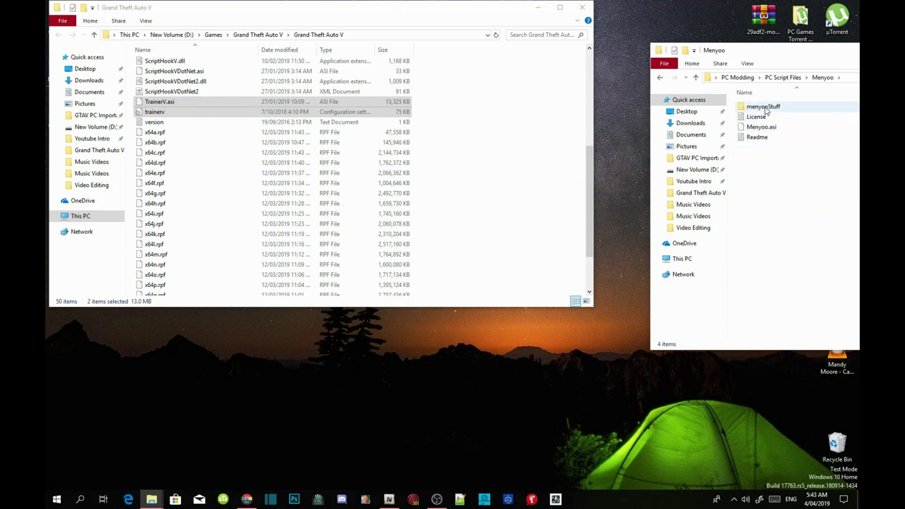
{"action": "left_click", "coordinate": [760, 126]}
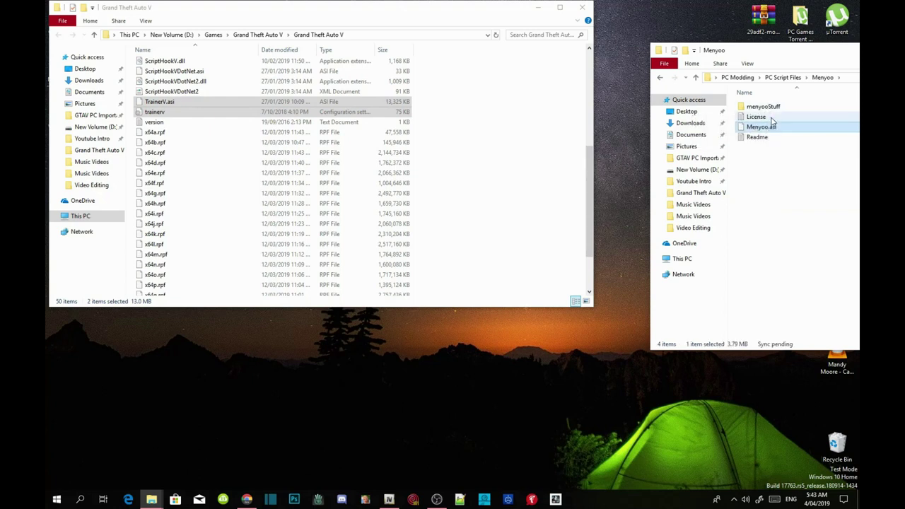
{"action": "left_click", "coordinate": [775, 107], "text": "ctrl"}
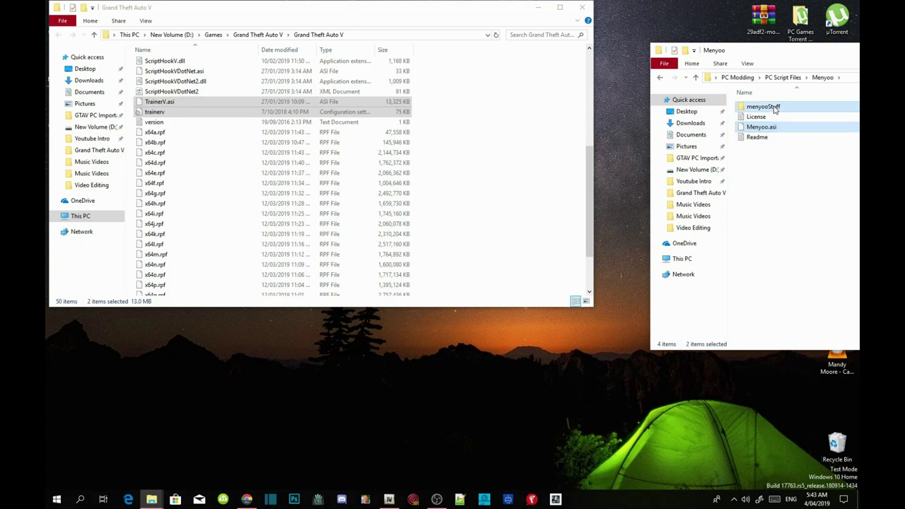
{"action": "left_click_drag", "start_coordinate": [774, 107], "coordinate": [497, 207]}
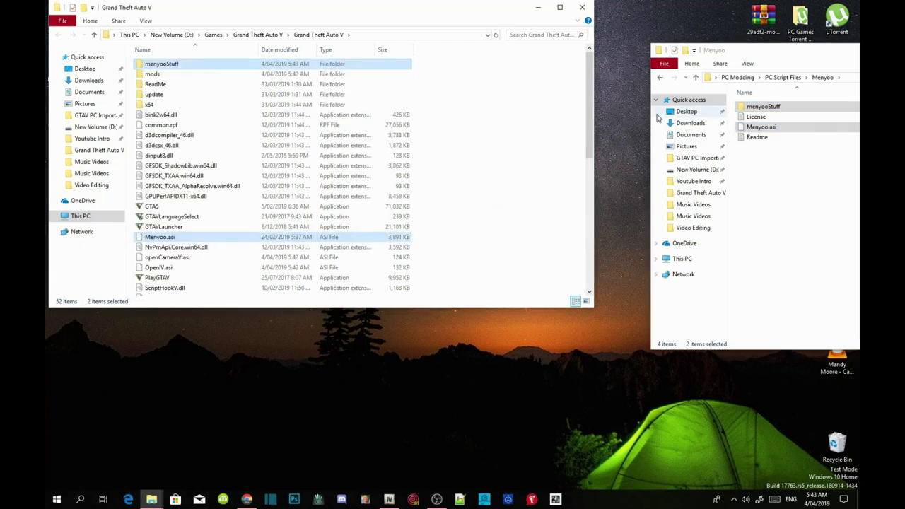
{"action": "left_click", "coordinate": [660, 77]}
{"action": "scroll", "coordinate": [563, 206], "scroll_direction": "down", "scroll_amount": 4}
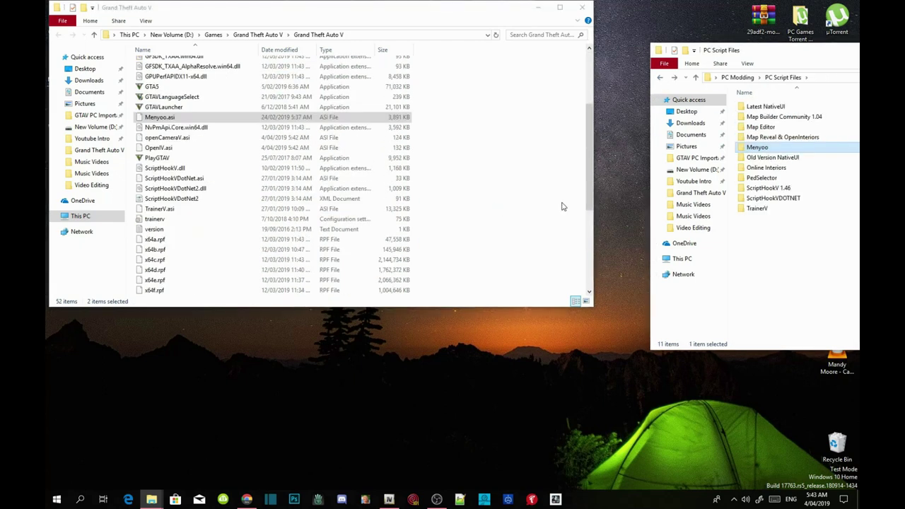
{"action": "scroll", "coordinate": [563, 207], "scroll_direction": "down", "scroll_amount": 6}
{"action": "left_click", "coordinate": [563, 207]}
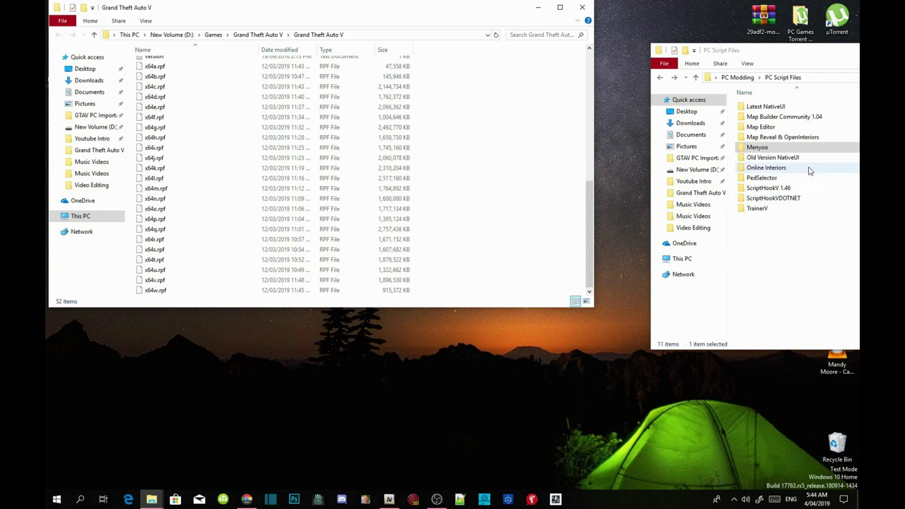
Step: Copy the three Map Reveal & OpenInteriors files into the game folder, then return to PC Script Files
{"action": "left_click", "coordinate": [786, 140]}
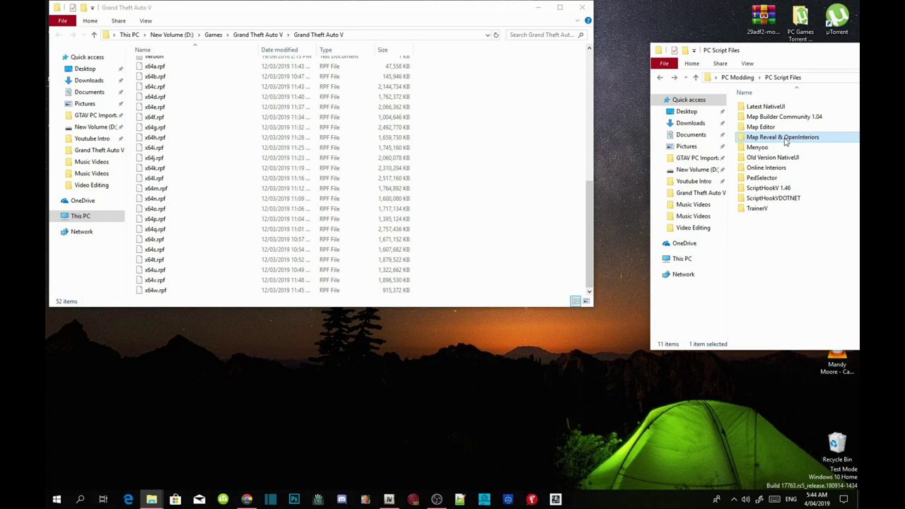
{"action": "double_click", "coordinate": [786, 140]}
{"action": "left_click_drag", "start_coordinate": [818, 169], "coordinate": [499, 218]}
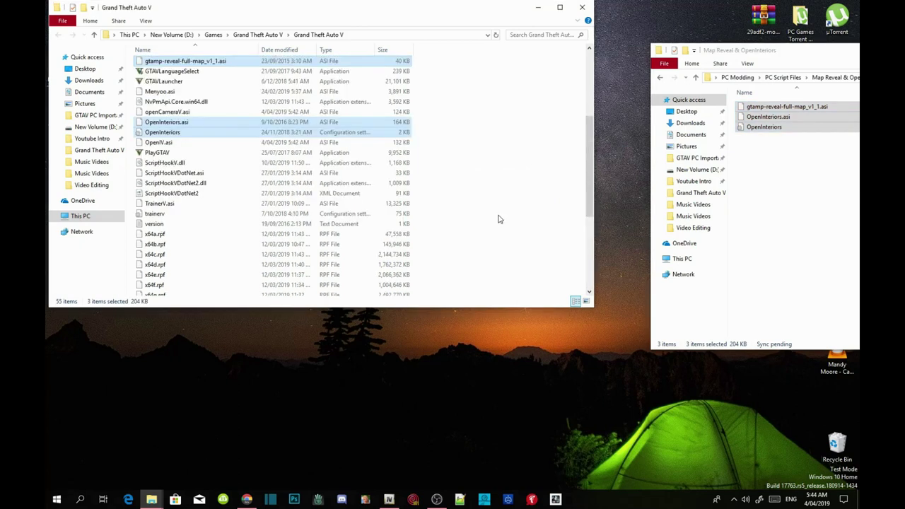
{"action": "left_click", "coordinate": [666, 81]}
{"action": "left_click", "coordinate": [661, 78]}
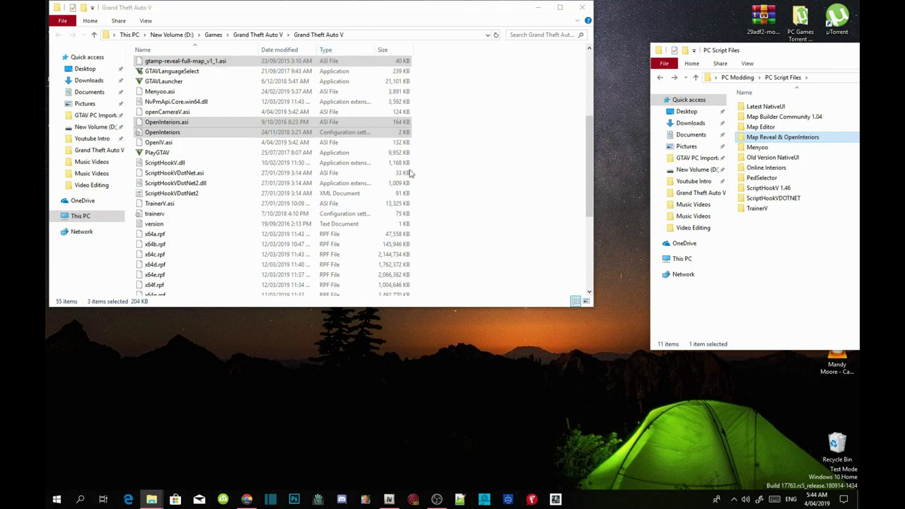
Step: Refresh the Grand Theft Auto V folder, then add a new folder named scripts and open it
{"action": "right_click", "coordinate": [487, 140]}
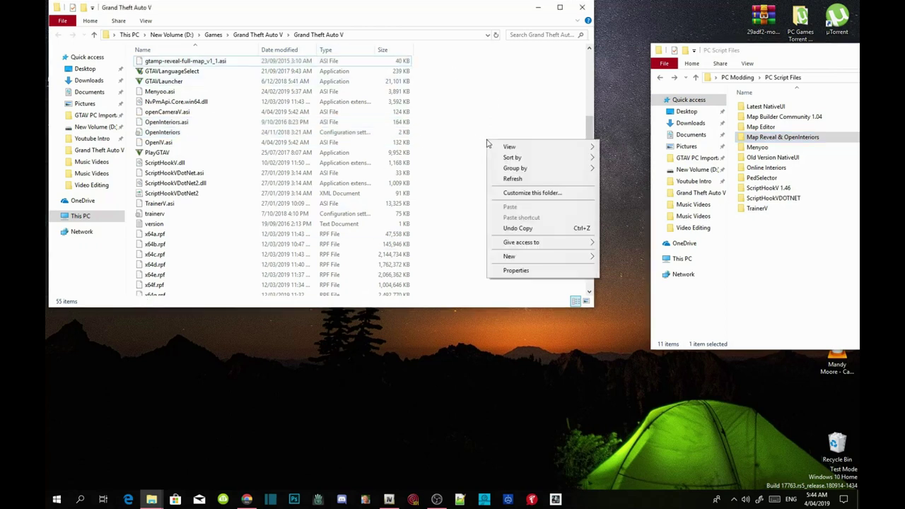
{"action": "left_click", "coordinate": [523, 179]}
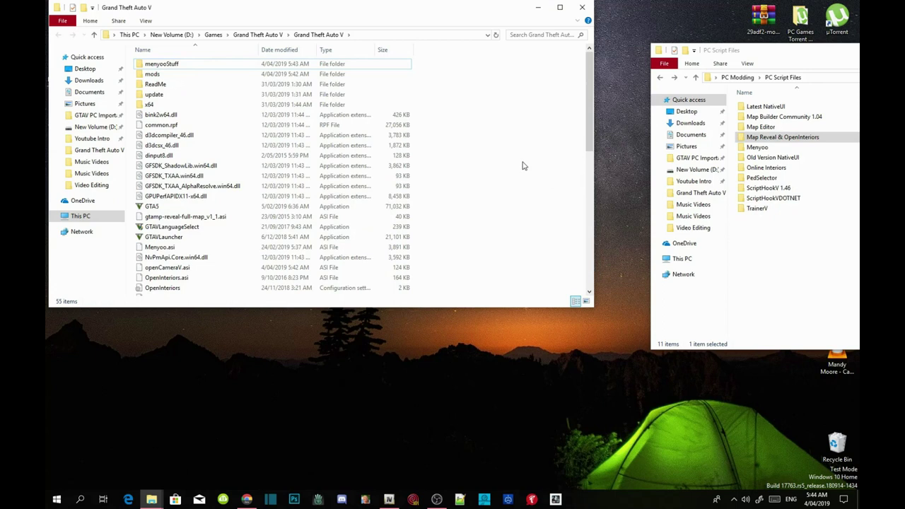
{"action": "right_click", "coordinate": [524, 164]}
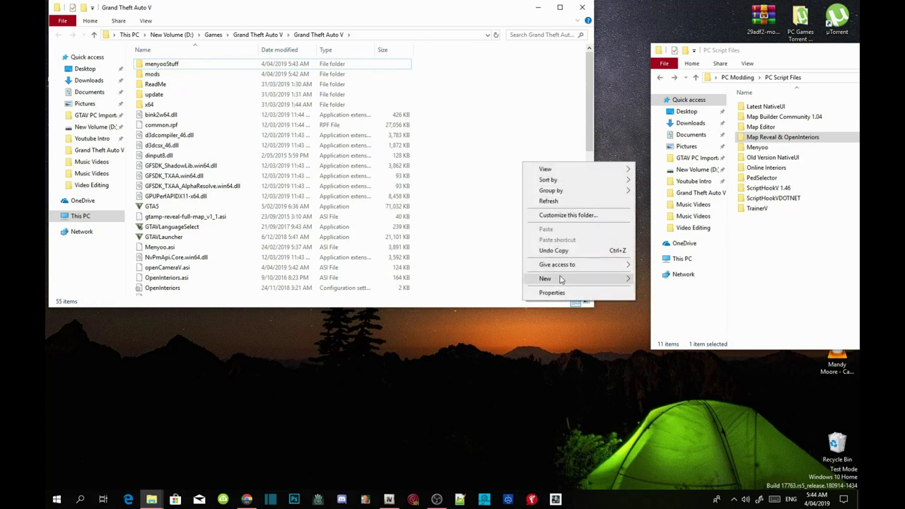
{"action": "mouse_move", "coordinate": [566, 279]}
{"action": "left_click", "coordinate": [657, 280]}
{"action": "type", "text": "scrip"}
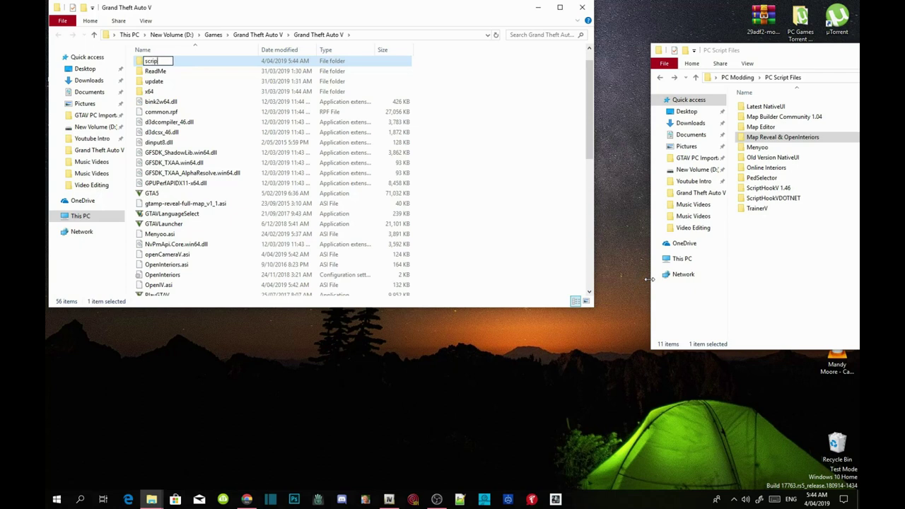
{"action": "type", "text": "ts"}
{"action": "key", "text": "Return"}
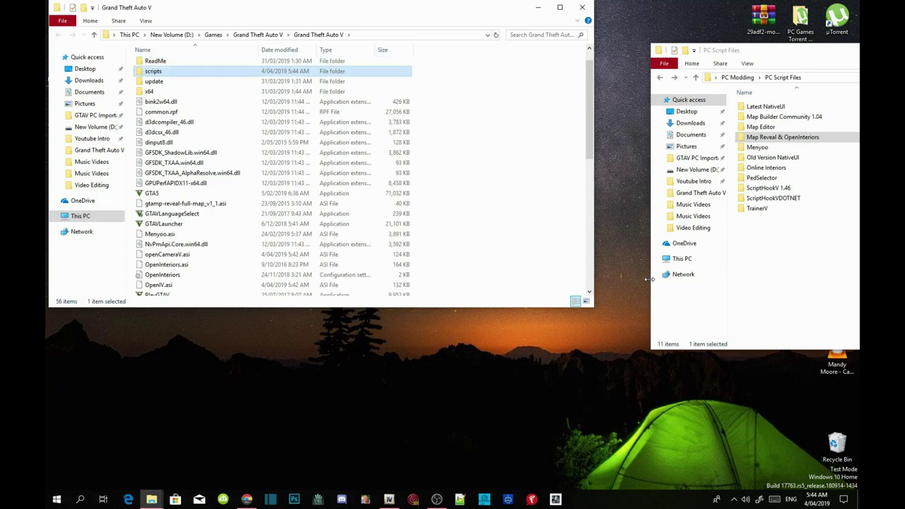
{"action": "key", "text": "Return"}
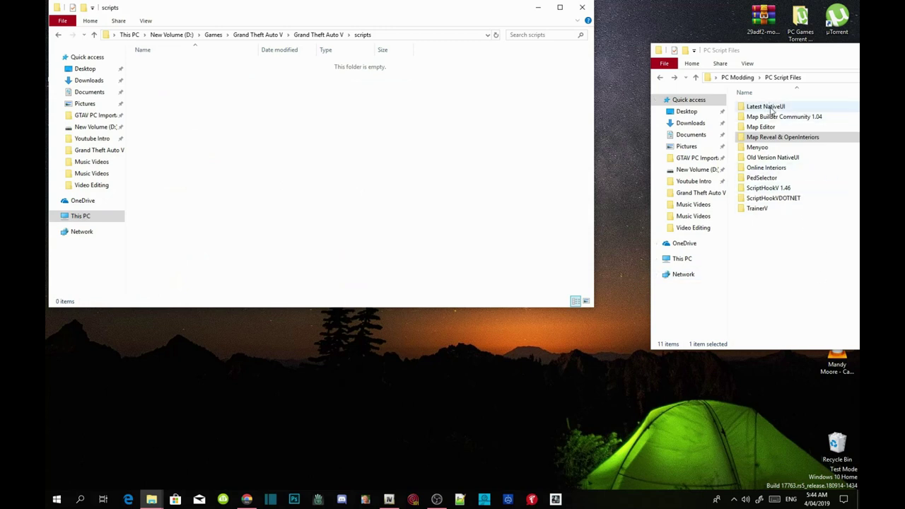
Step: Copy NativeUI.dll from Latest NativeUI into scripts, then refresh the Grand Theft Auto V folder
{"action": "double_click", "coordinate": [771, 107]}
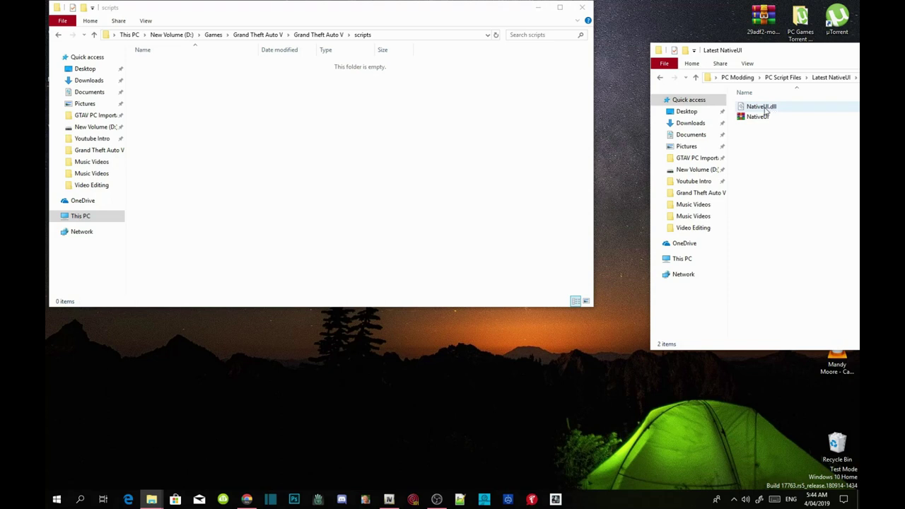
{"action": "left_click", "coordinate": [765, 111]}
{"action": "left_click_drag", "start_coordinate": [766, 111], "coordinate": [224, 106]}
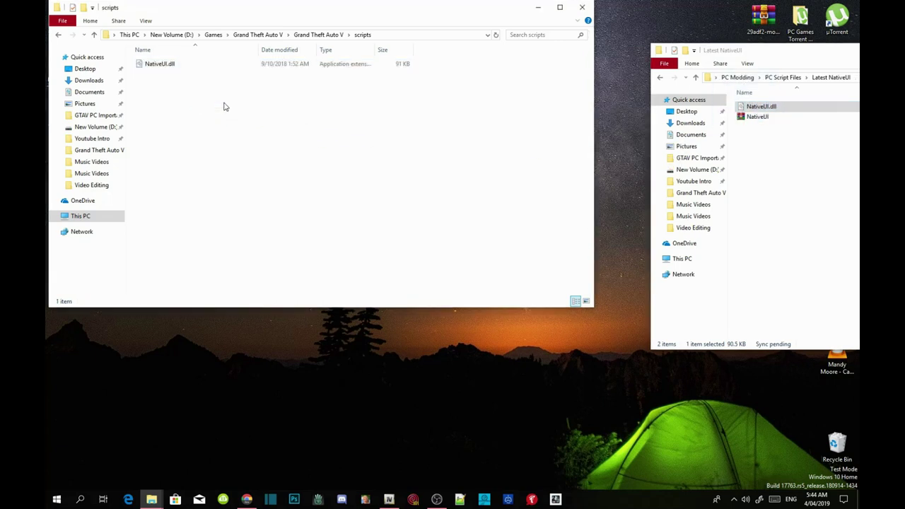
{"action": "left_click", "coordinate": [326, 36]}
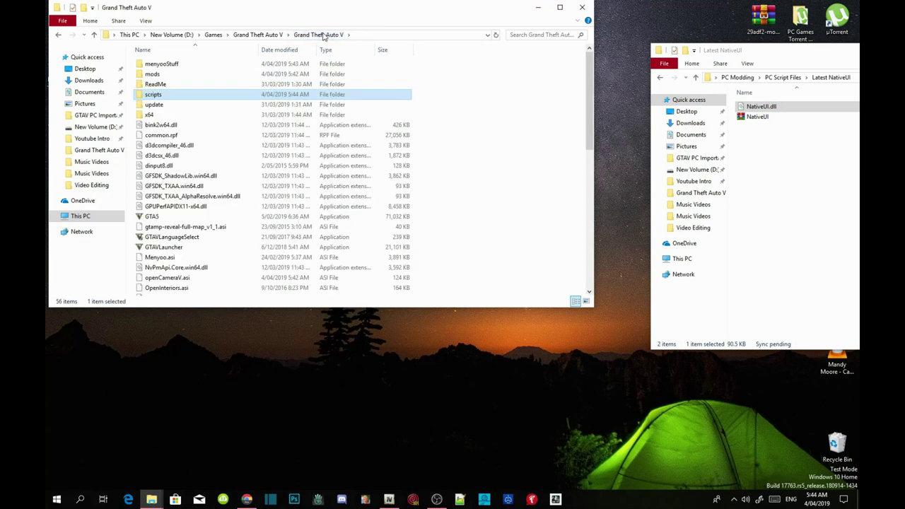
{"action": "right_click", "coordinate": [479, 158]}
{"action": "left_click", "coordinate": [521, 198]}
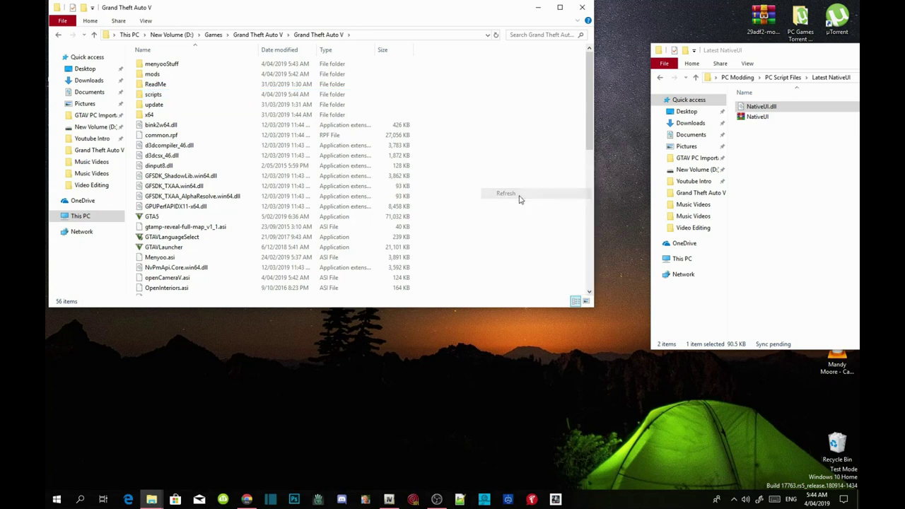
Step: Close the Grand Theft Auto V and Latest NativeUI windows, then select the modernhouse archive on the desktop
{"action": "left_click", "coordinate": [585, 10]}
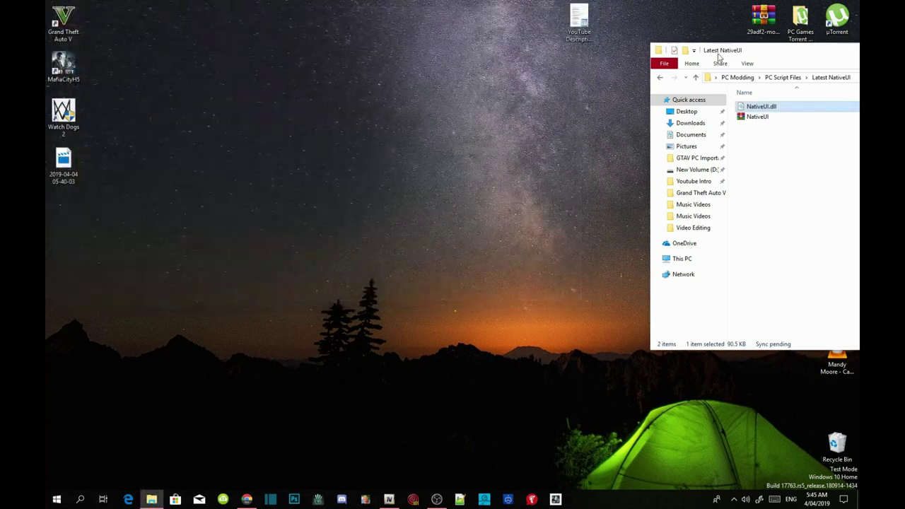
{"action": "left_click_drag", "start_coordinate": [756, 56], "coordinate": [347, 48]}
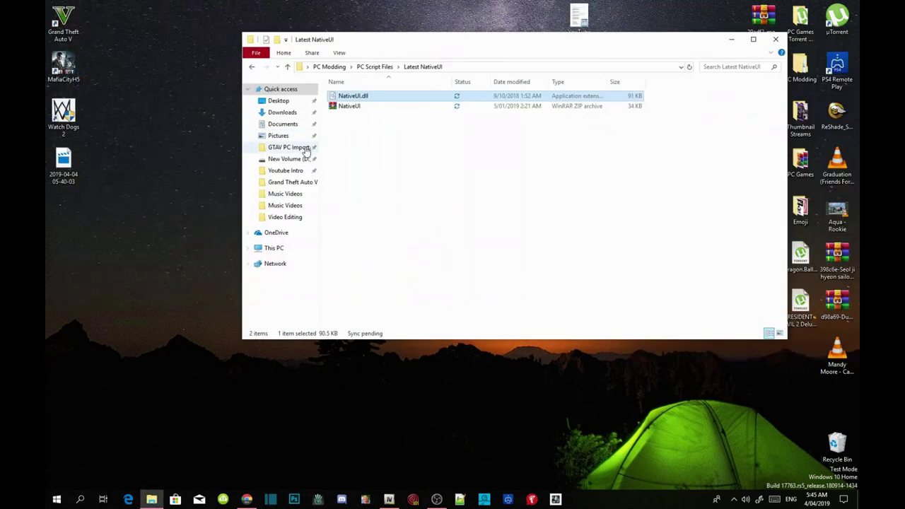
{"action": "left_click", "coordinate": [775, 38]}
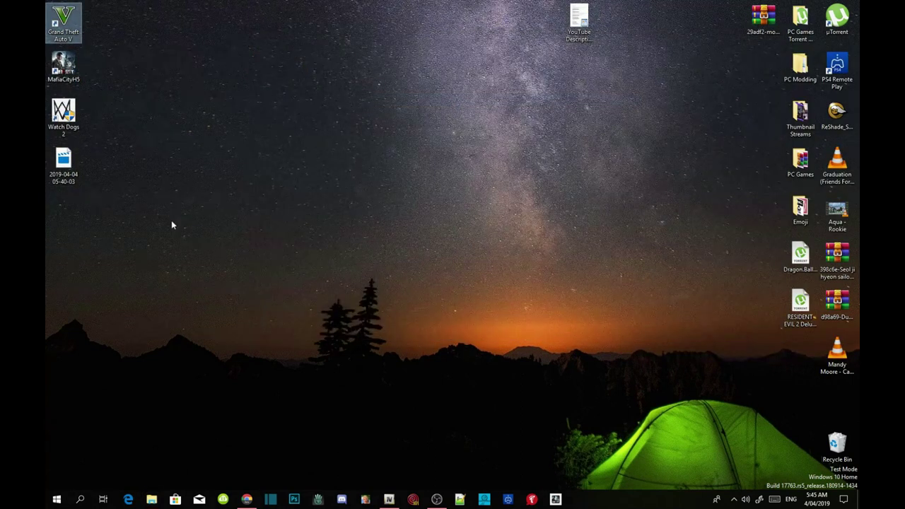
{"action": "left_click", "coordinate": [775, 17]}
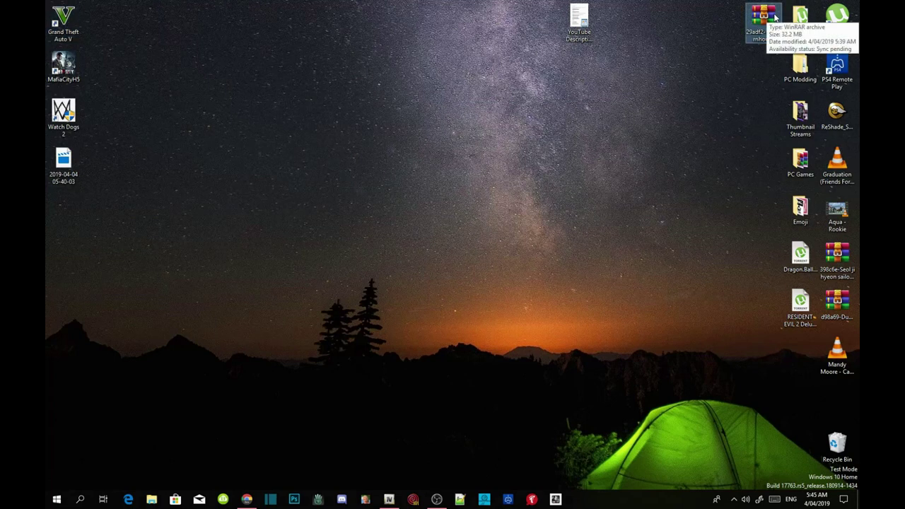
Step: Open the modern house archive in WinRAR and browse its modernhouse, extra, fivem and screenshots folders
{"action": "double_click", "coordinate": [775, 17]}
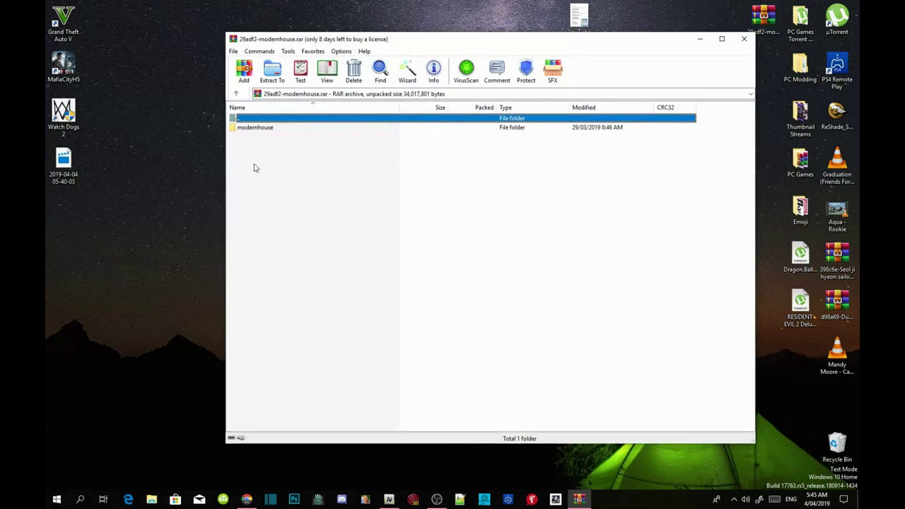
{"action": "double_click", "coordinate": [259, 129]}
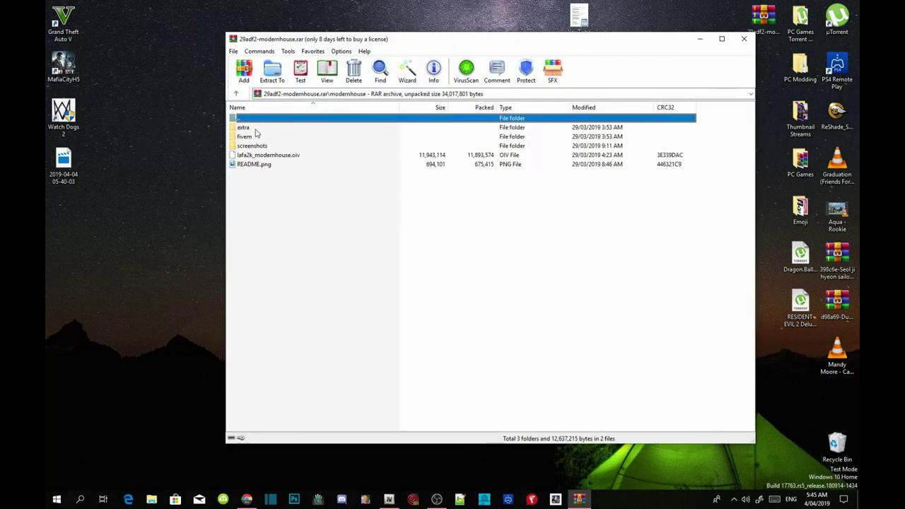
{"action": "left_click", "coordinate": [258, 130]}
{"action": "left_click", "coordinate": [254, 137]}
{"action": "left_click", "coordinate": [255, 146]}
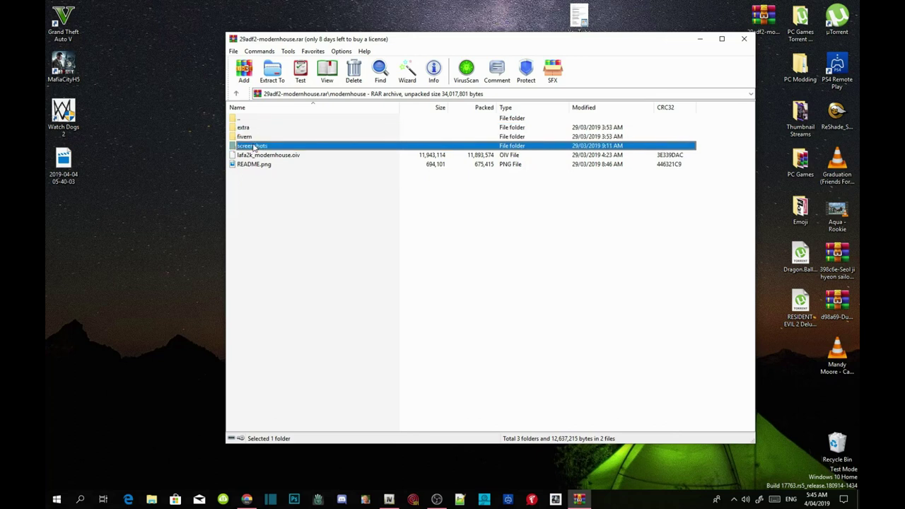
{"action": "left_click", "coordinate": [254, 138]}
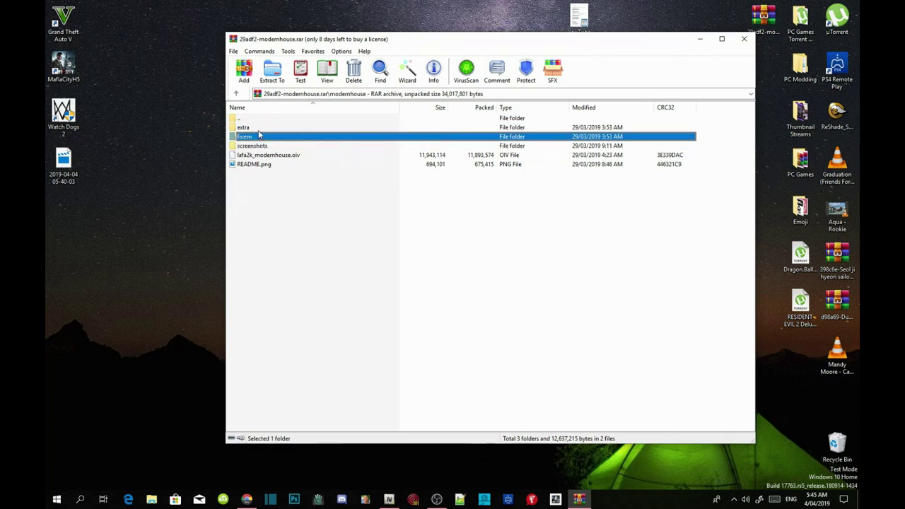
{"action": "left_click", "coordinate": [258, 130]}
Step: Extract lafa2k_modernhouse.oiv onto the desktop and close the archive
{"action": "left_click_drag", "start_coordinate": [345, 43], "coordinate": [686, 55]}
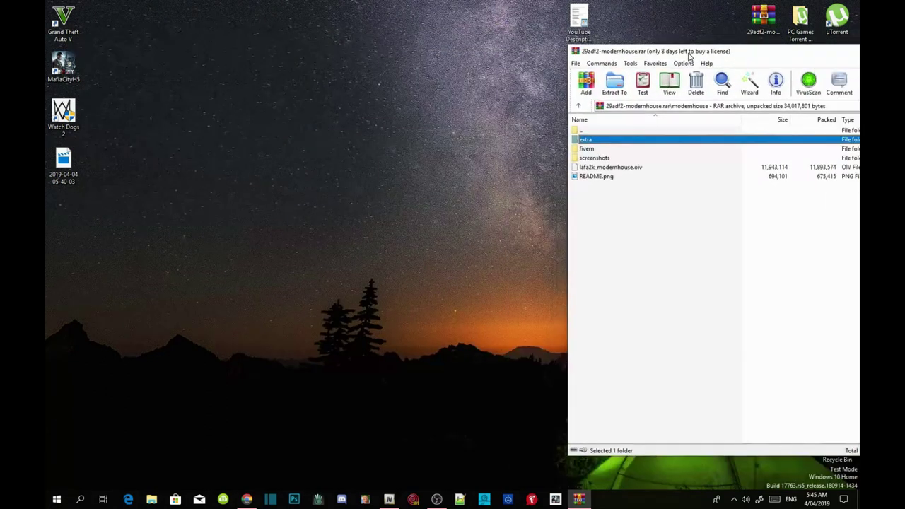
{"action": "left_click", "coordinate": [623, 167]}
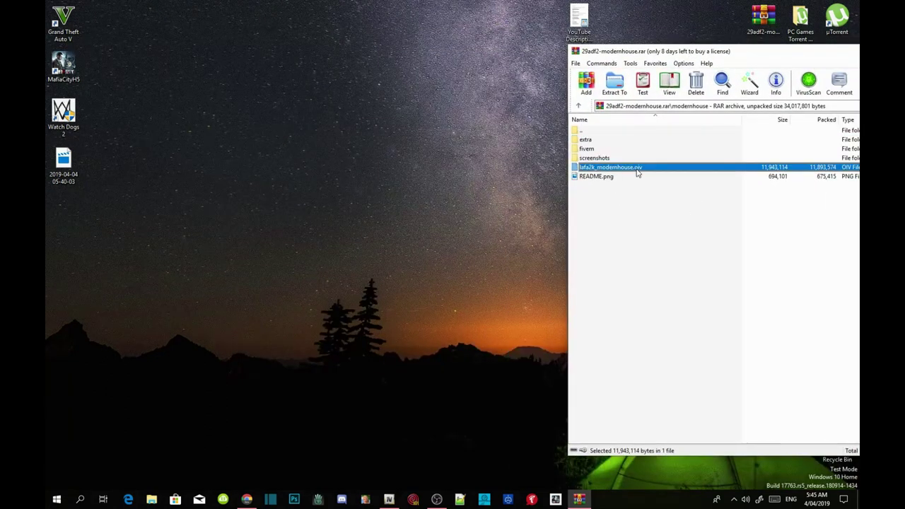
{"action": "left_click_drag", "start_coordinate": [528, 163], "coordinate": [369, 39]}
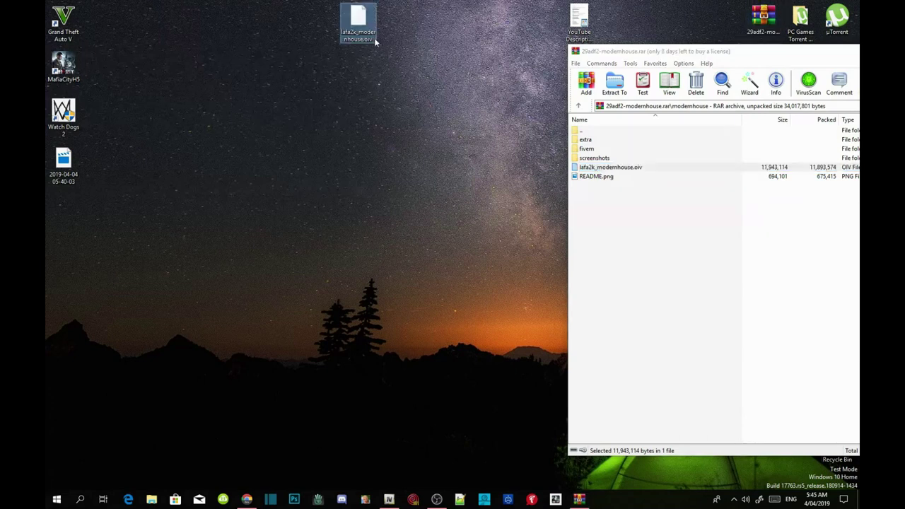
{"action": "left_click_drag", "start_coordinate": [798, 55], "coordinate": [451, 33]}
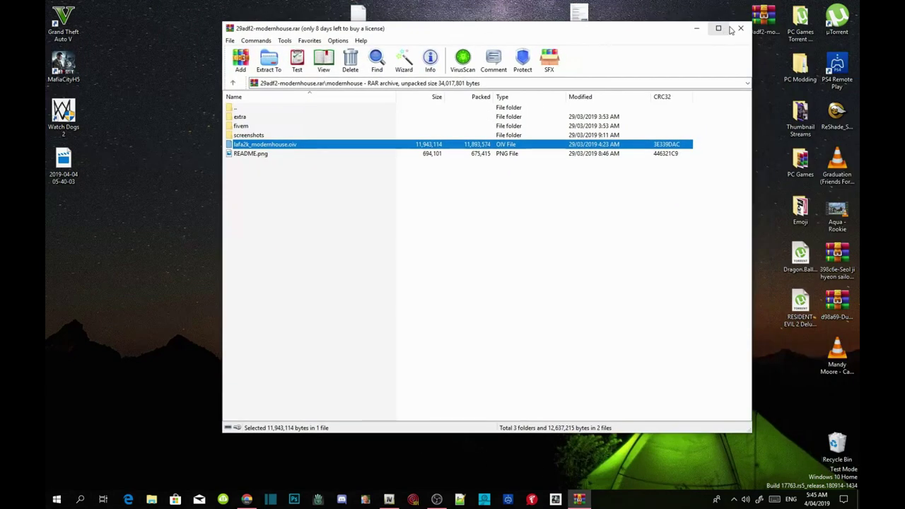
{"action": "left_click", "coordinate": [734, 28]}
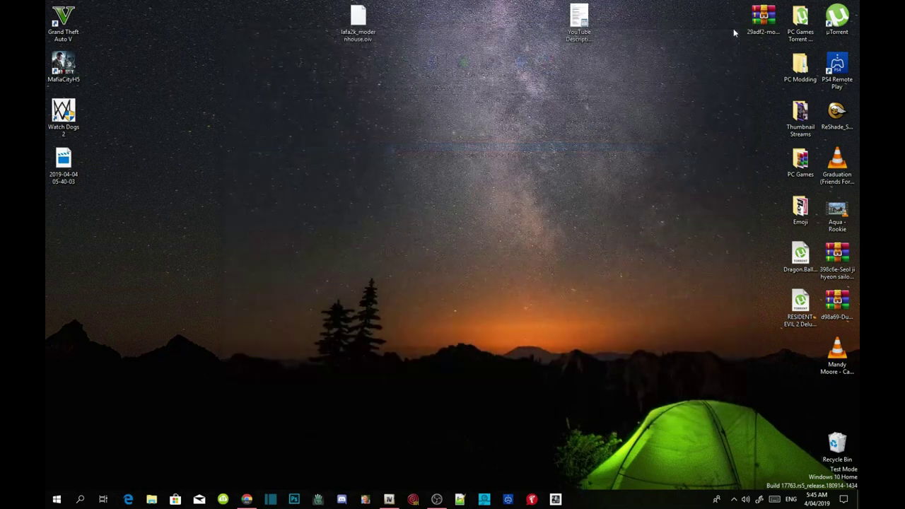
Step: Load lafa2k_modernhouse.oiv into OpenIV's Package Installer
{"action": "left_click", "coordinate": [388, 500]}
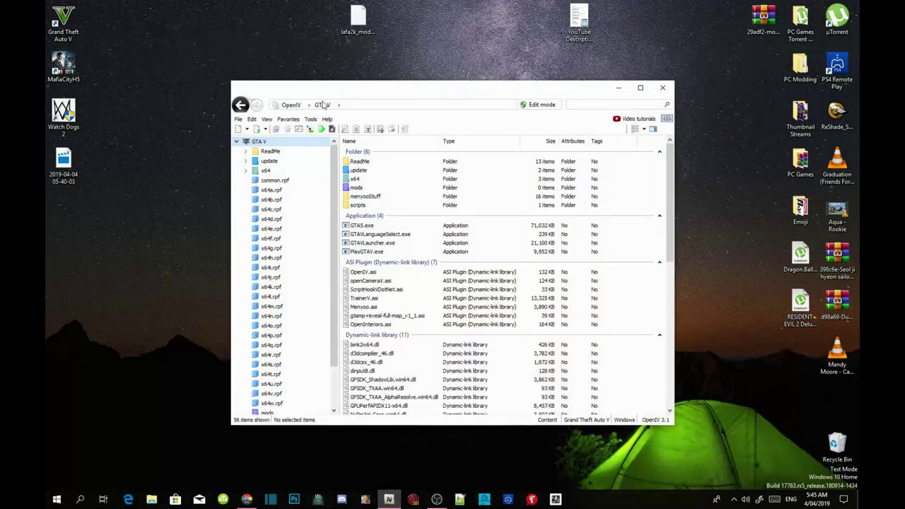
{"action": "left_click", "coordinate": [312, 118]}
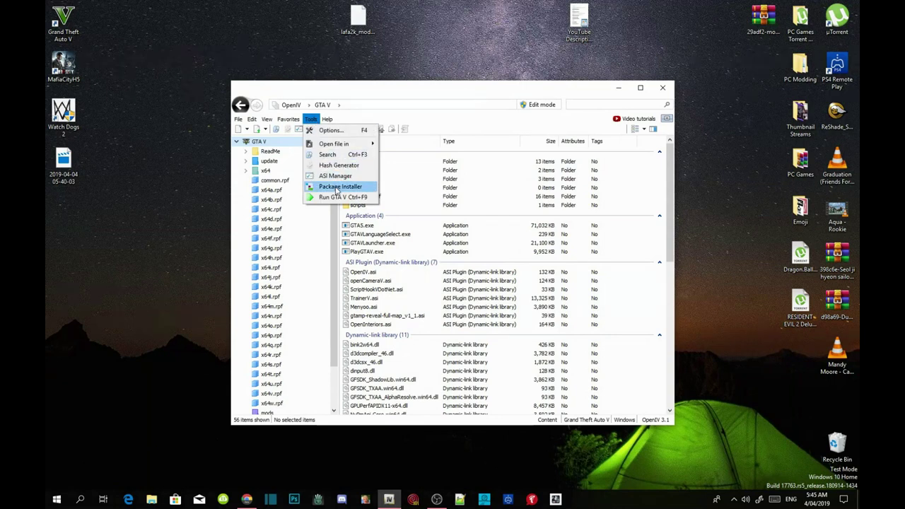
{"action": "left_click", "coordinate": [337, 189]}
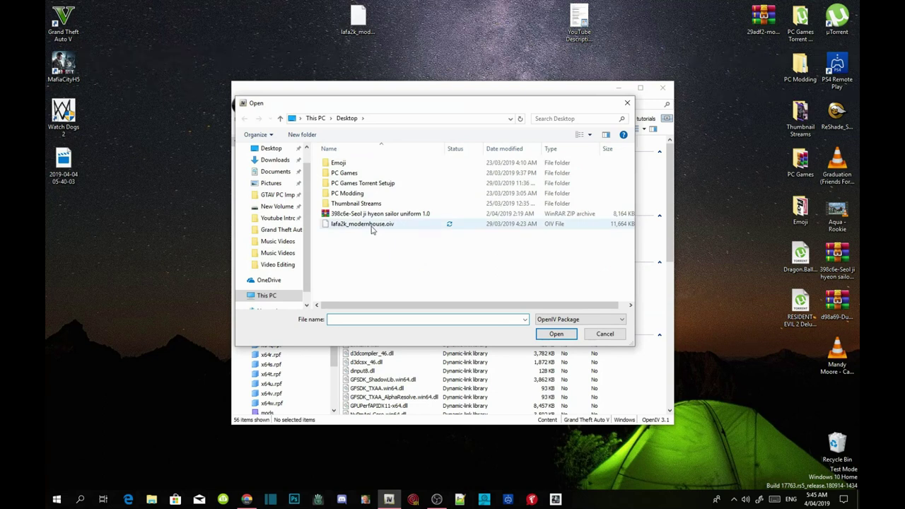
{"action": "left_click", "coordinate": [372, 230]}
{"action": "left_click", "coordinate": [564, 338]}
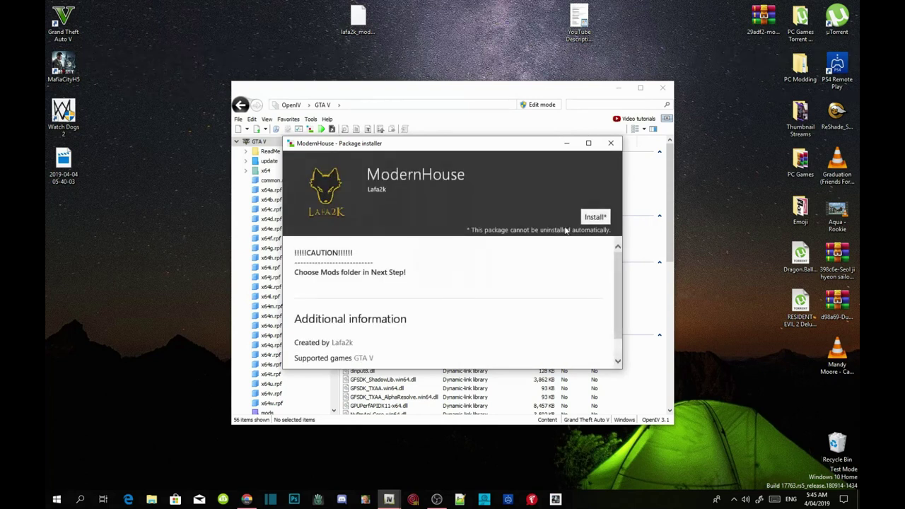
Step: Install the ModernHouse package into the mods folder and close the installer after success
{"action": "left_click", "coordinate": [595, 217]}
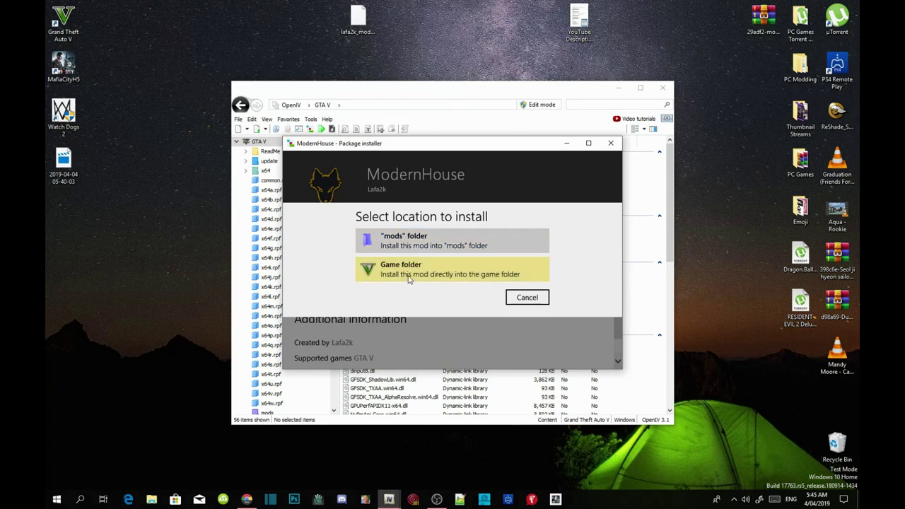
{"action": "left_click", "coordinate": [430, 247]}
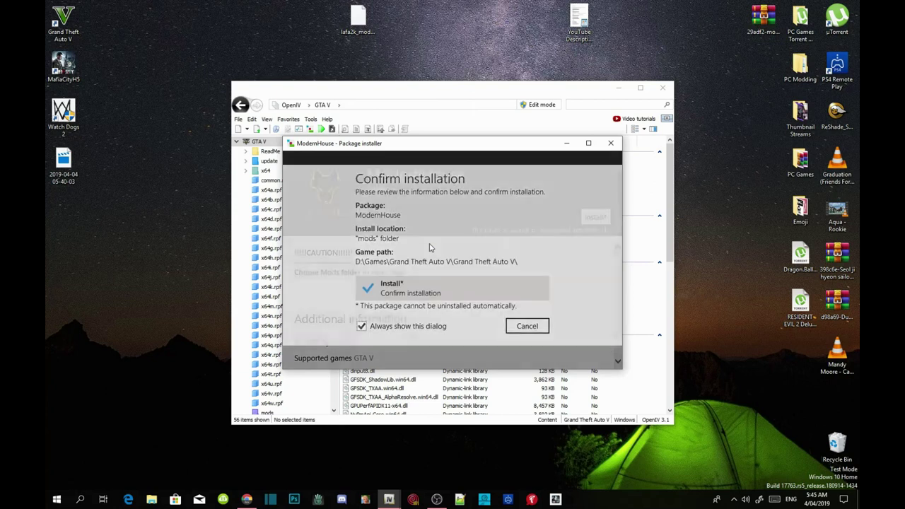
{"action": "left_click", "coordinate": [435, 296]}
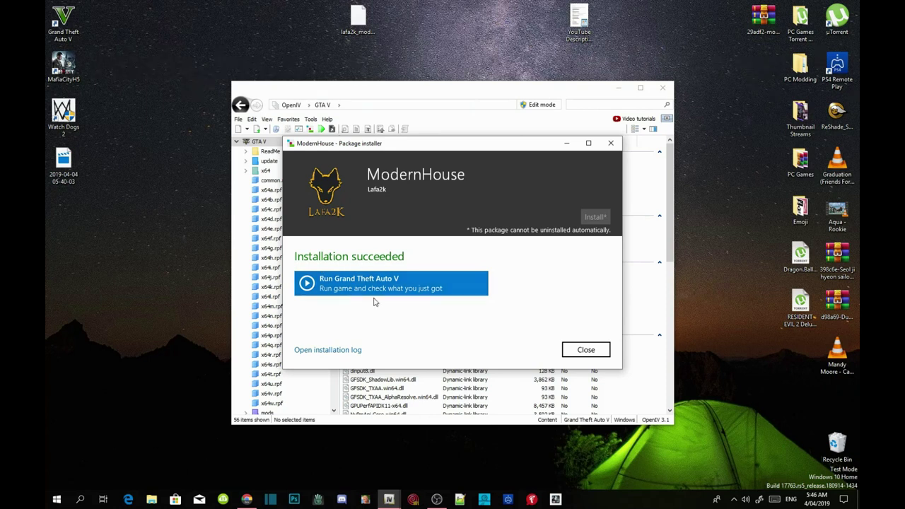
{"action": "left_click", "coordinate": [599, 356]}
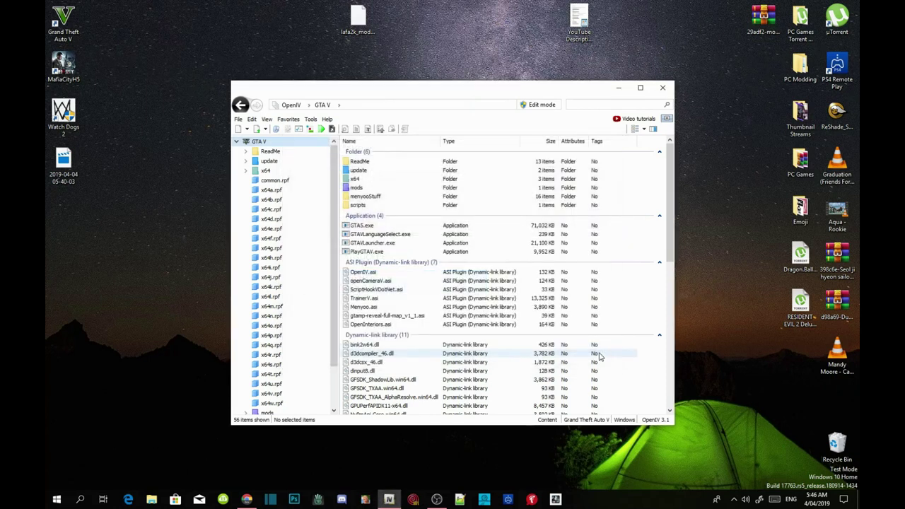
Step: Close OpenIV and refresh the desktop twice
{"action": "left_click", "coordinate": [664, 88]}
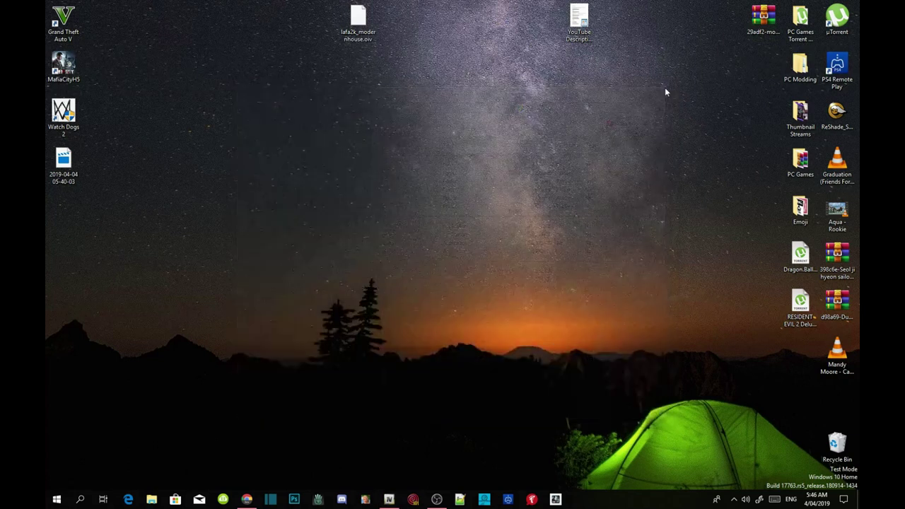
{"action": "right_click", "coordinate": [369, 141]}
{"action": "left_click", "coordinate": [406, 171]}
{"action": "right_click", "coordinate": [424, 131]}
{"action": "left_click", "coordinate": [457, 158]}
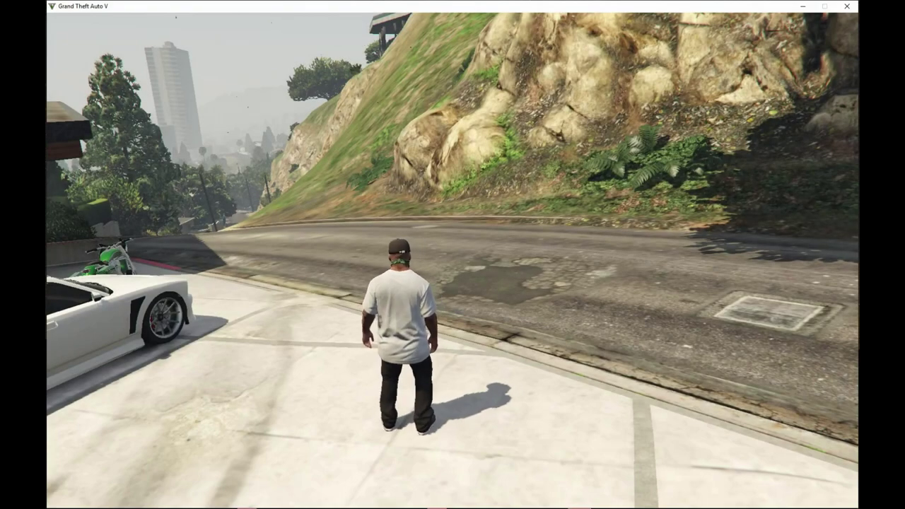
{"action": "key", "text": "s"}
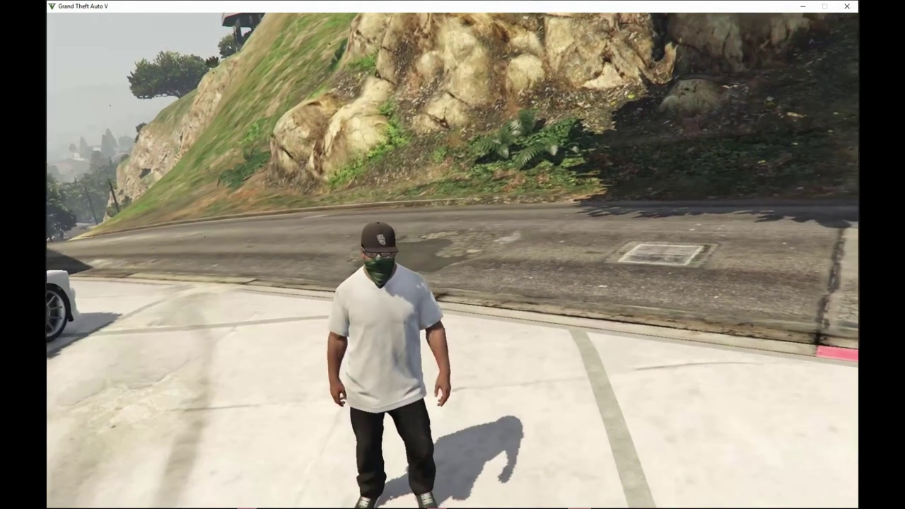
{"action": "key", "text": "a"}
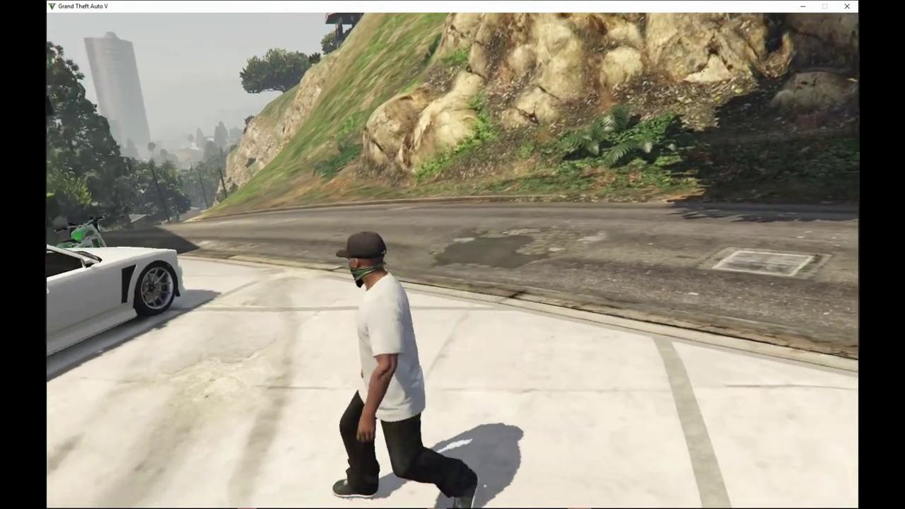
{"action": "key", "text": "w"}
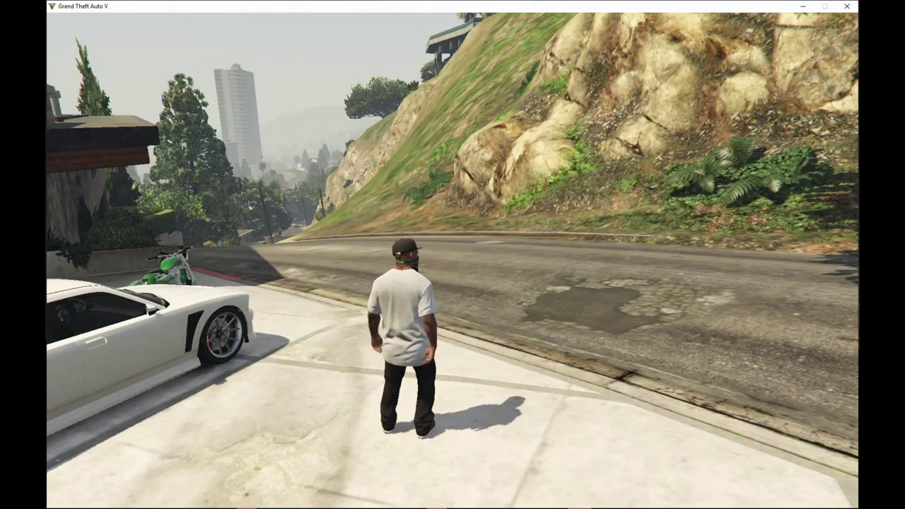
Step: On the game map, drop a waypoint on the road beside the Banham Canyon house, then resume play
{"action": "key", "text": "Escape"}
{"action": "left_click", "coordinate": [489, 317]}
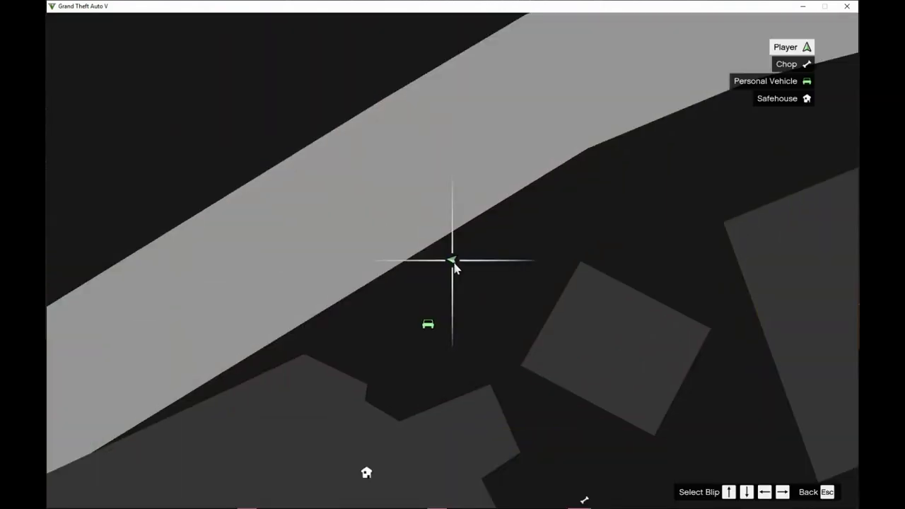
{"action": "scroll", "coordinate": [455, 268], "scroll_direction": "down", "scroll_amount": 10}
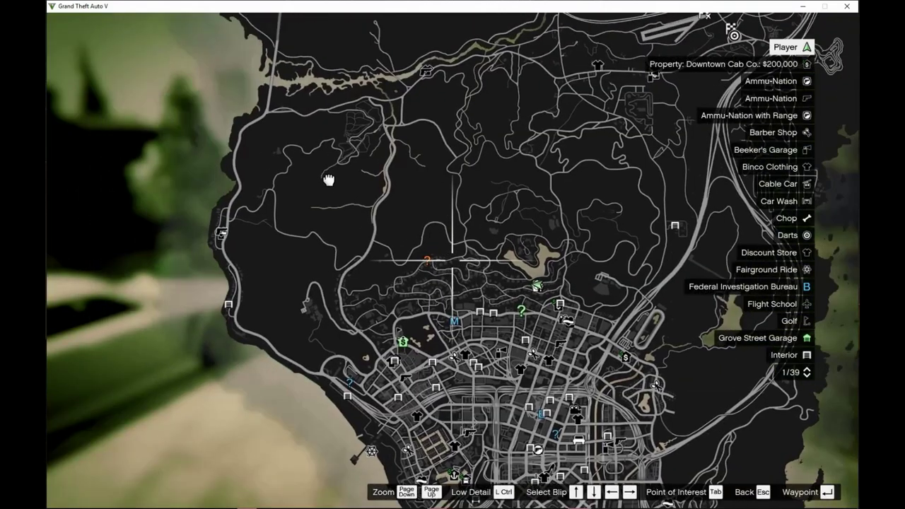
{"action": "left_click_drag", "start_coordinate": [329, 180], "coordinate": [439, 210]}
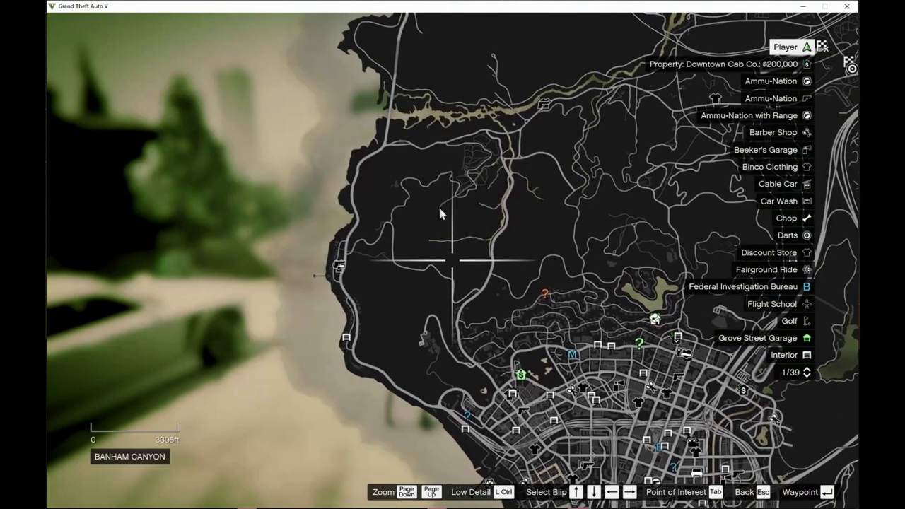
{"action": "scroll", "coordinate": [411, 255], "scroll_direction": "up", "scroll_amount": 5}
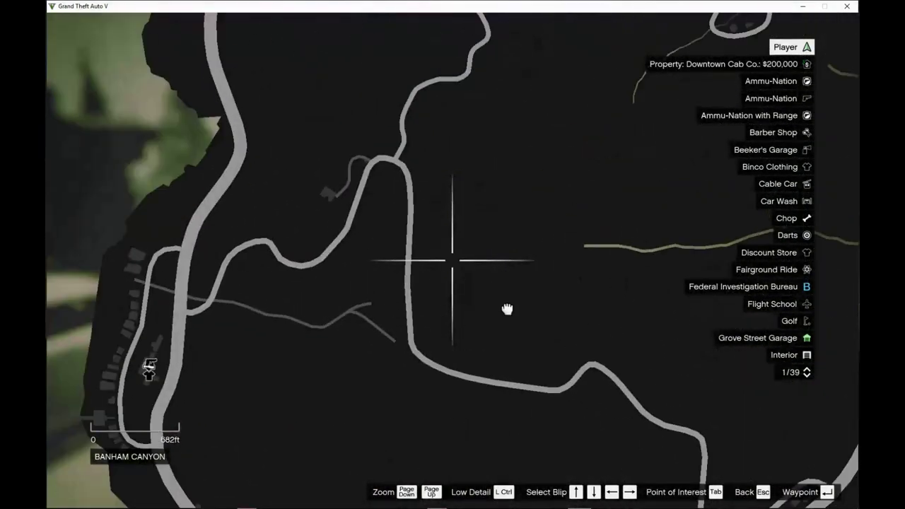
{"action": "left_click", "coordinate": [410, 206]}
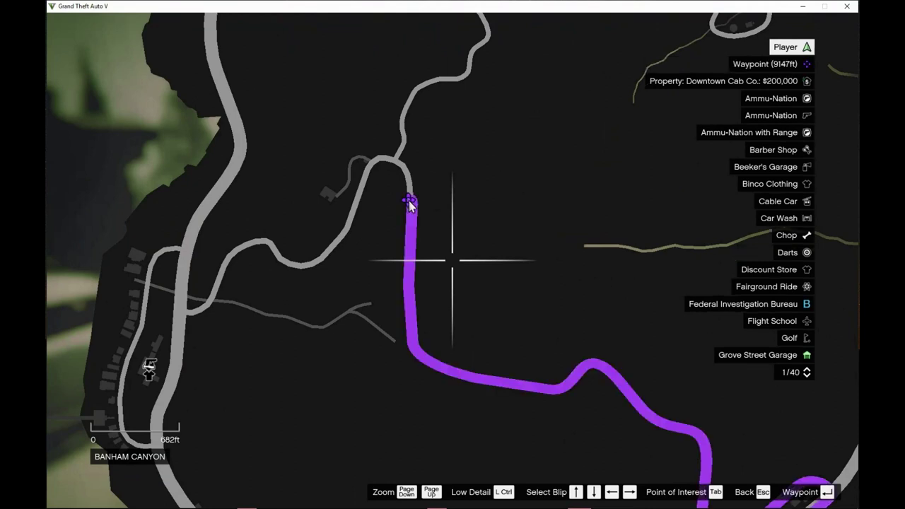
{"action": "key", "text": "Escape"}
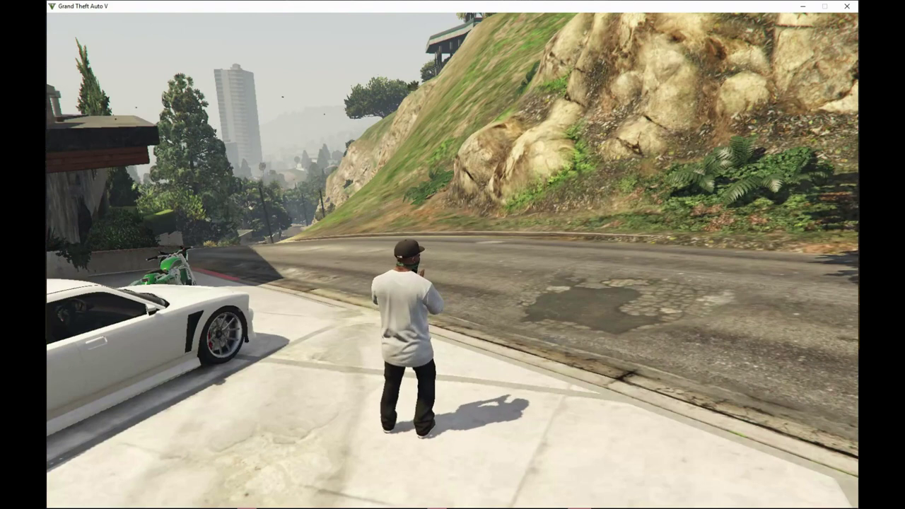
Step: Teleport the character to the waypoint using Menyoo's teleport options
{"action": "key", "text": "F8"}
{"action": "key", "text": "Down"}
{"action": "key", "text": "Down"}
{"action": "key", "text": "Down"}
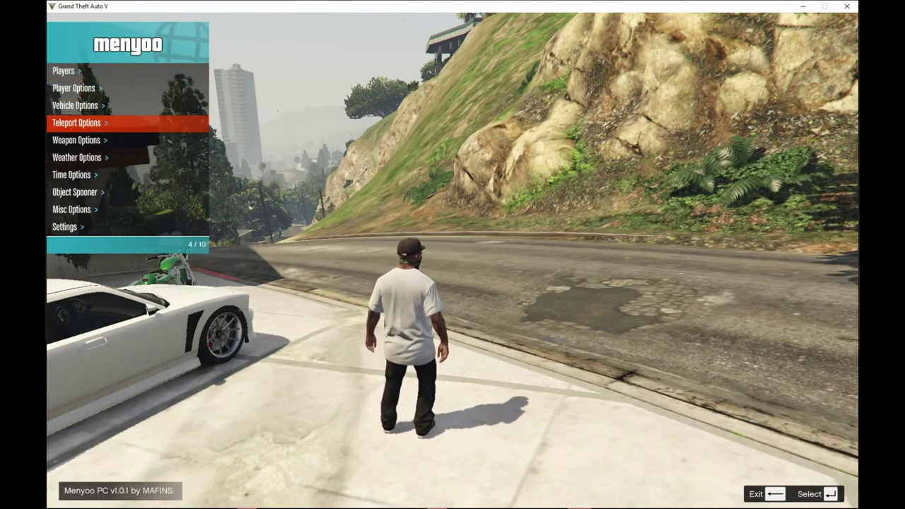
{"action": "key", "text": "Return"}
{"action": "key", "text": "Down"}
{"action": "key", "text": "Return"}
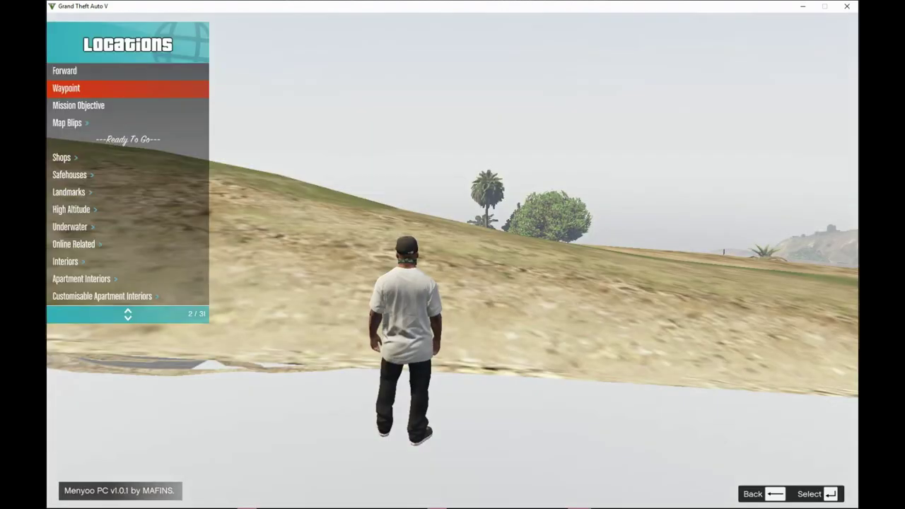
{"action": "key", "text": "F8"}
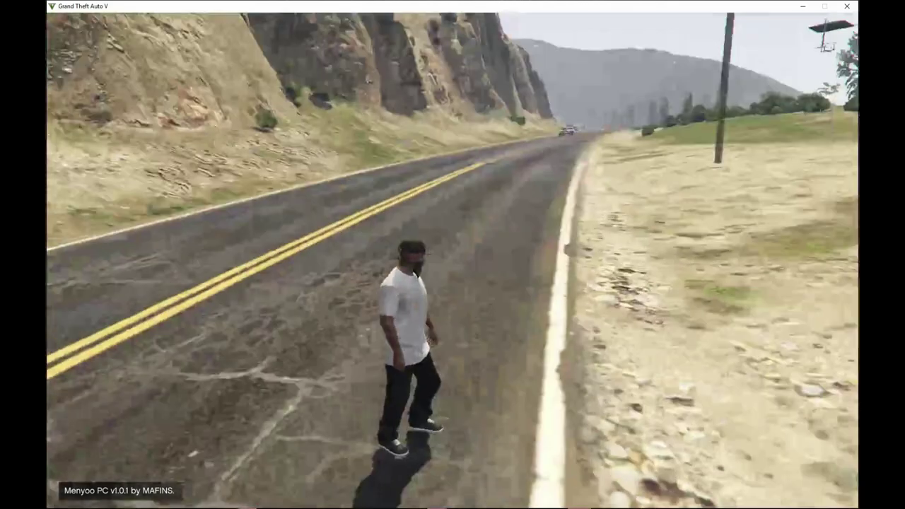
Step: Run along the road and up the grassy hill to the modern house
{"action": "key", "text": "w"}
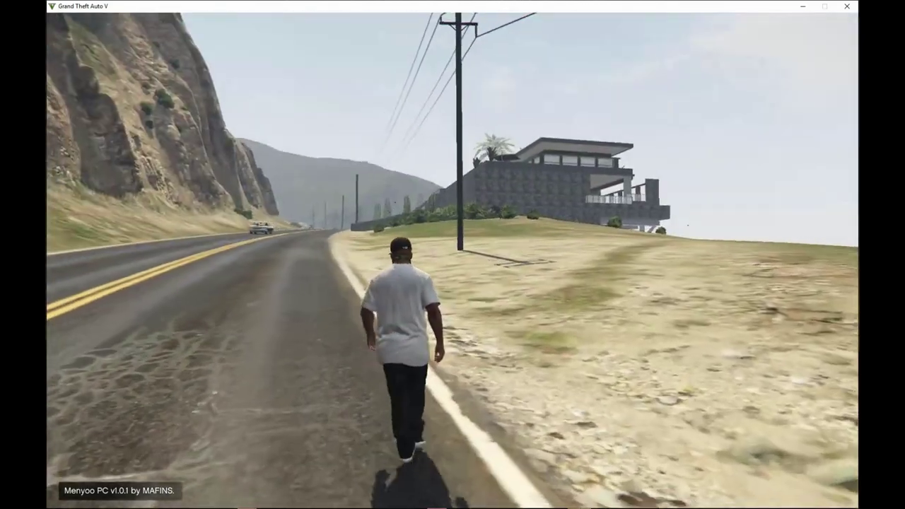
{"action": "key", "text": "shift"}
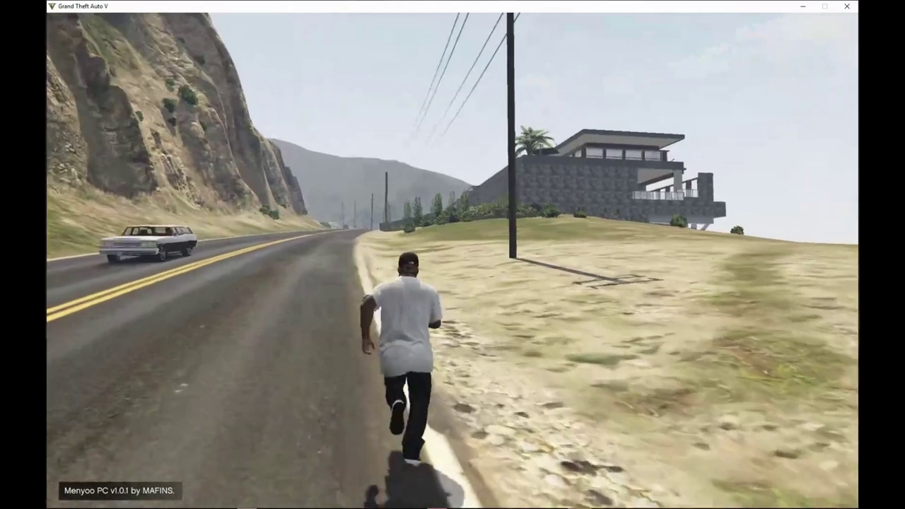
{"action": "key", "text": "d"}
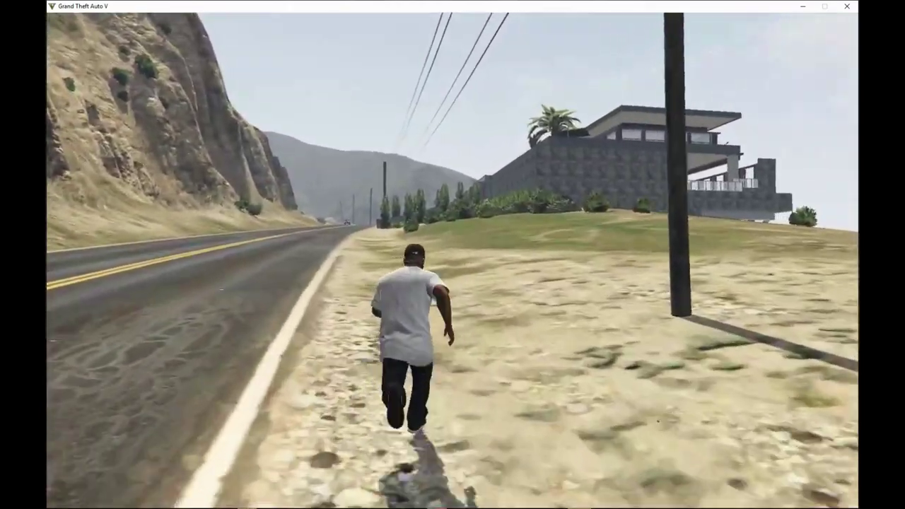
{"action": "key", "text": "d"}
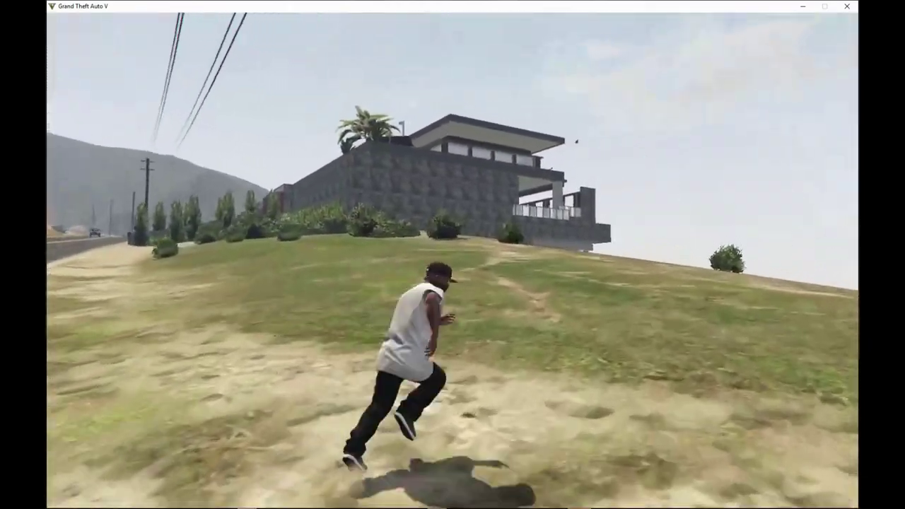
{"action": "key", "text": "F7"}
Step: Circle the free camera over the house's rooftop, terrace and pool, then restore Chrome
{"action": "key", "text": "w"}
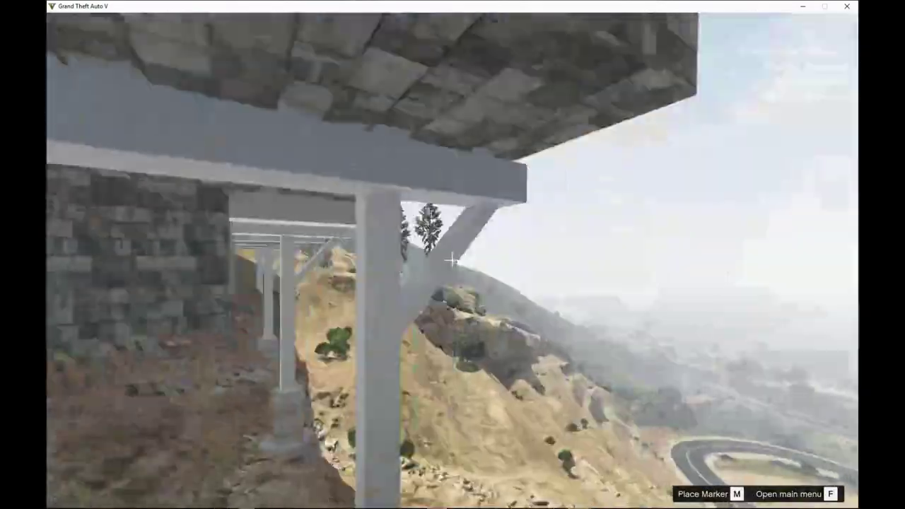
{"action": "key", "text": "d"}
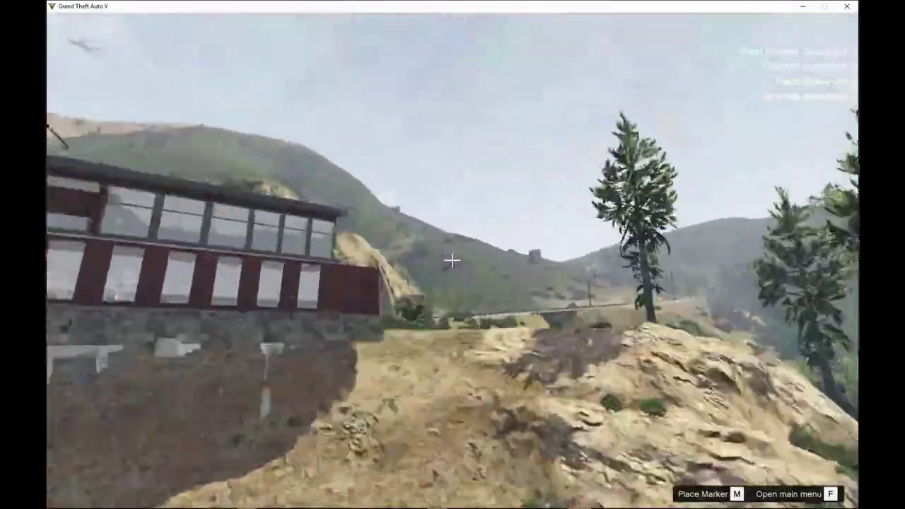
{"action": "key", "text": "d"}
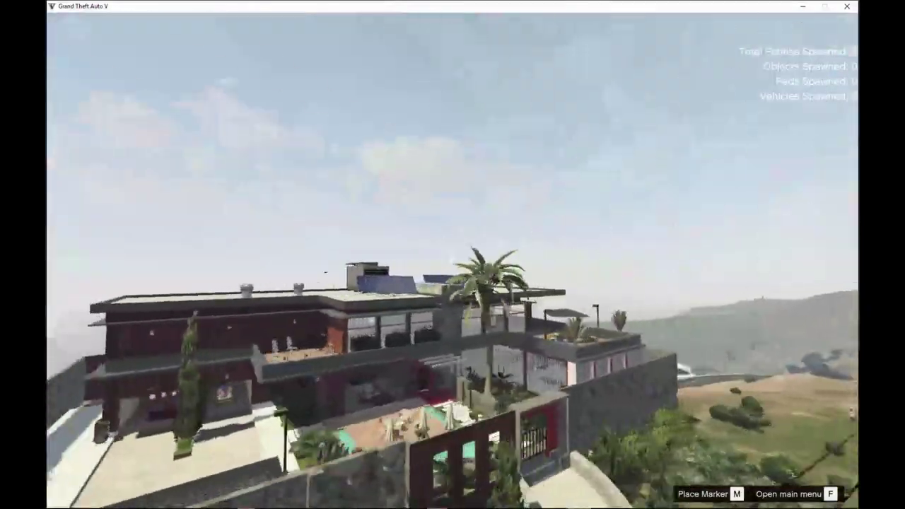
{"action": "key", "text": "d"}
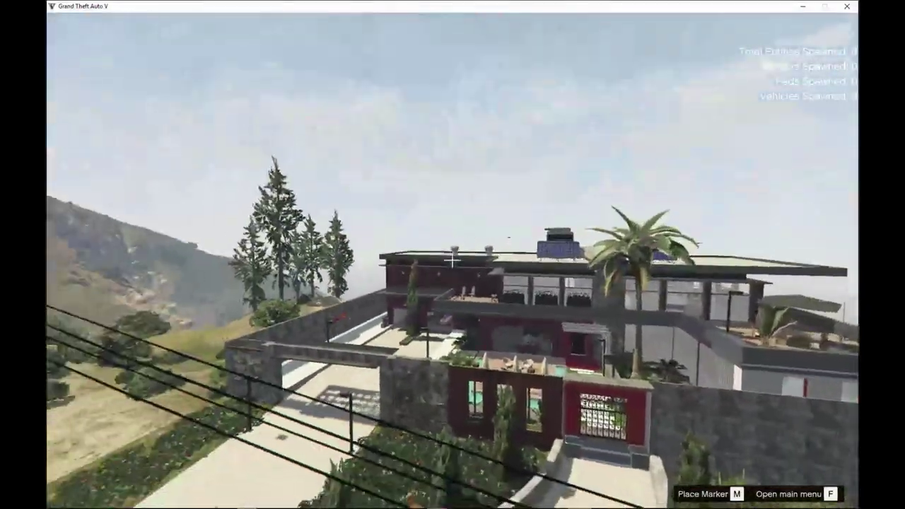
{"action": "key", "text": "d"}
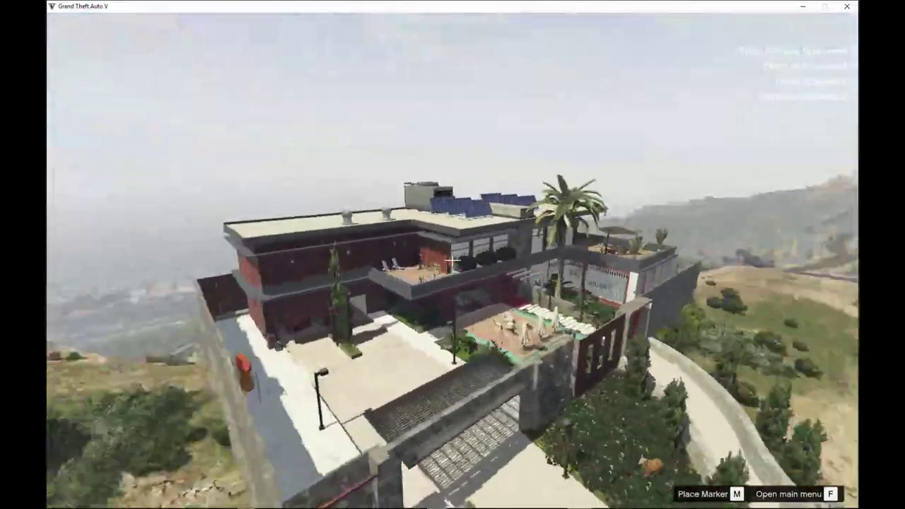
{"action": "key", "text": "d"}
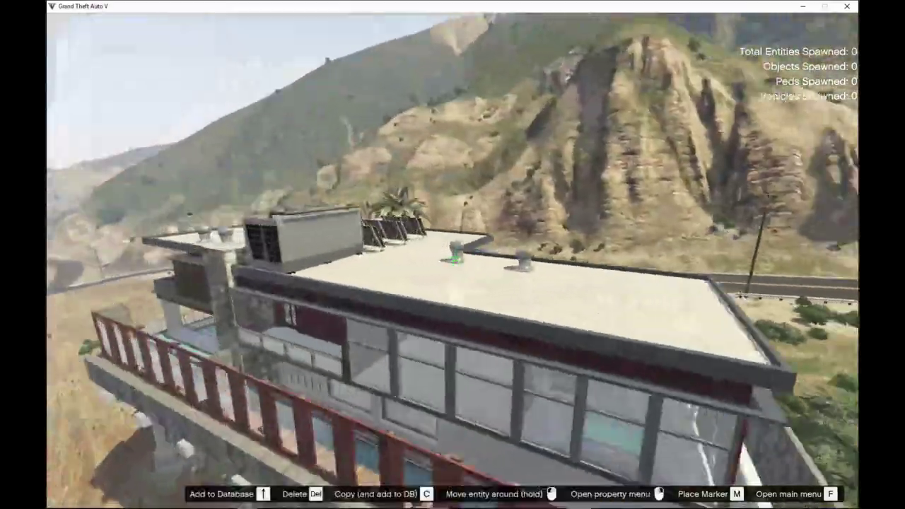
{"action": "key", "text": "d"}
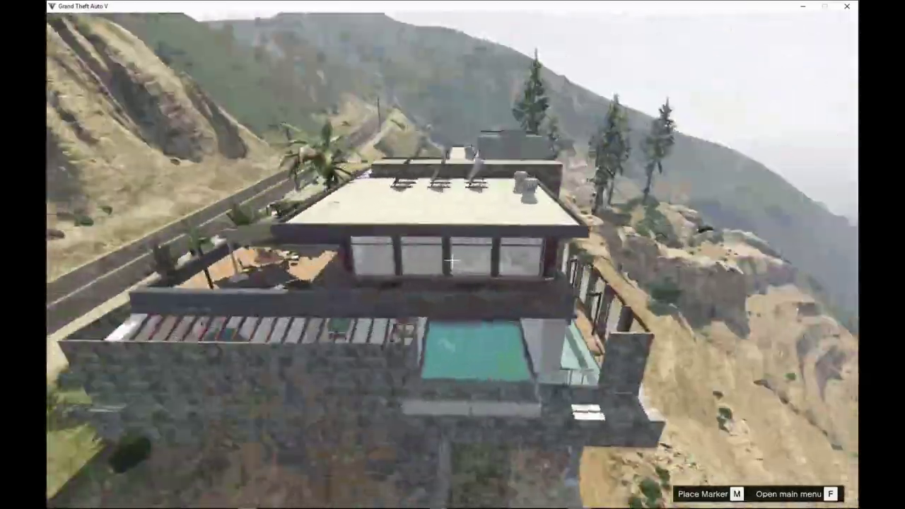
{"action": "key", "text": "d"}
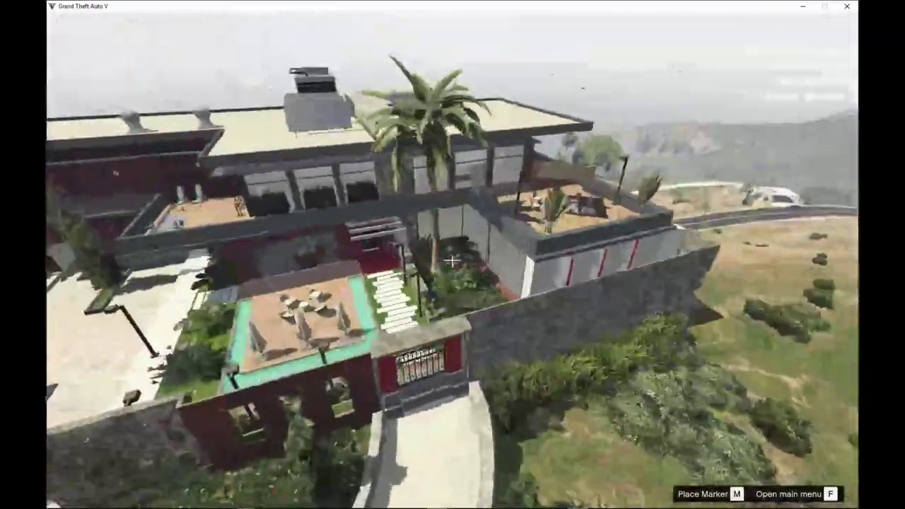
{"action": "key", "text": "d"}
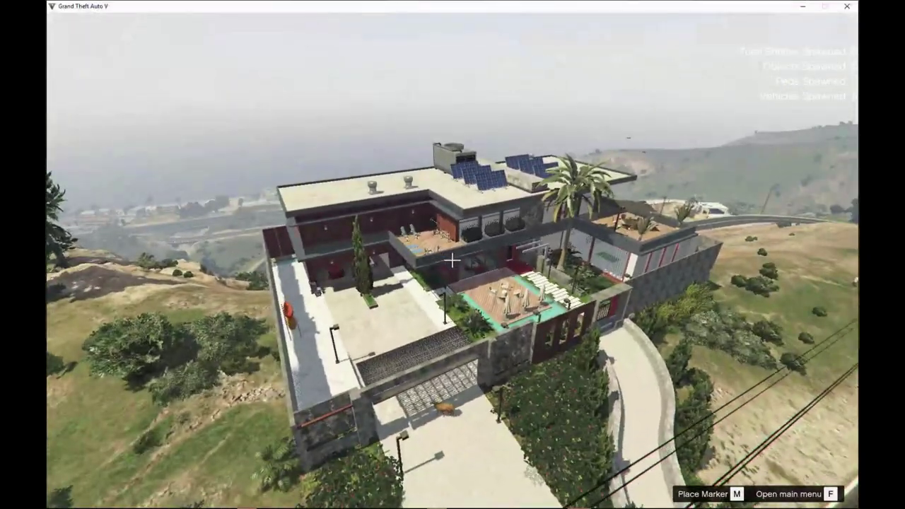
{"action": "key", "text": "d"}
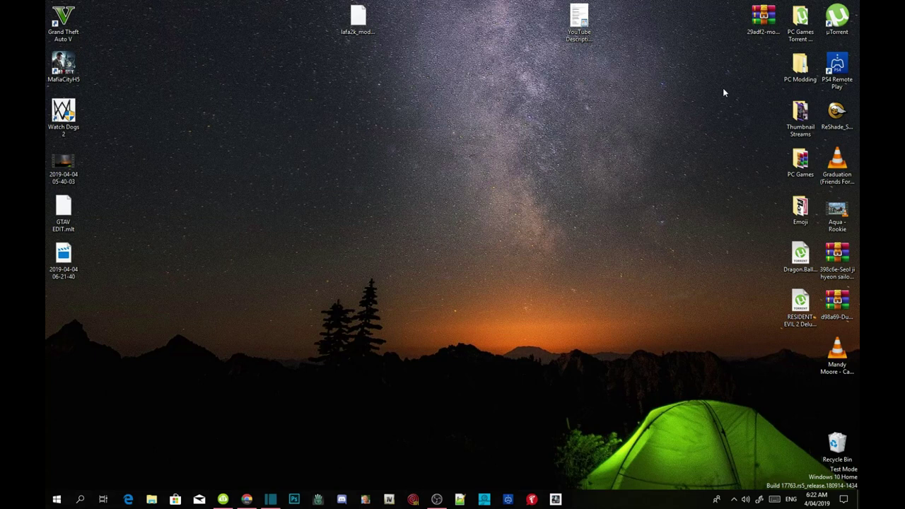
{"action": "left_click", "coordinate": [246, 499]}
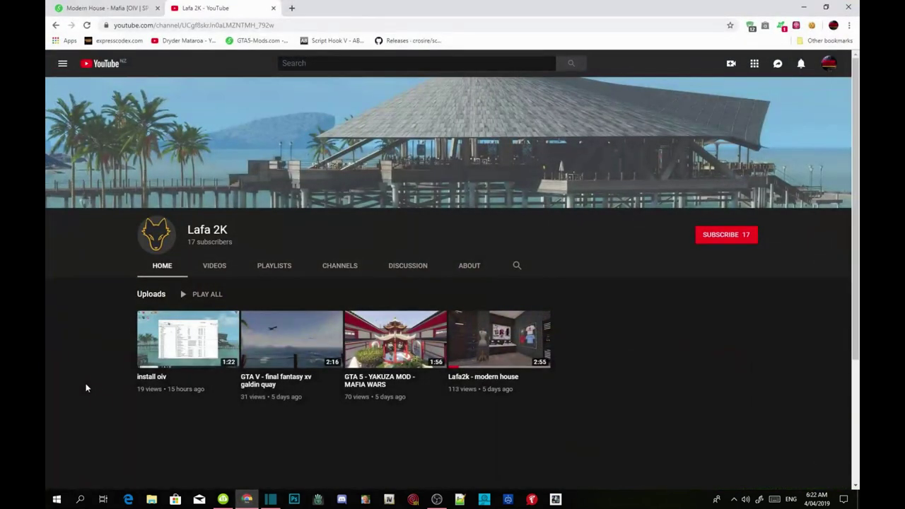